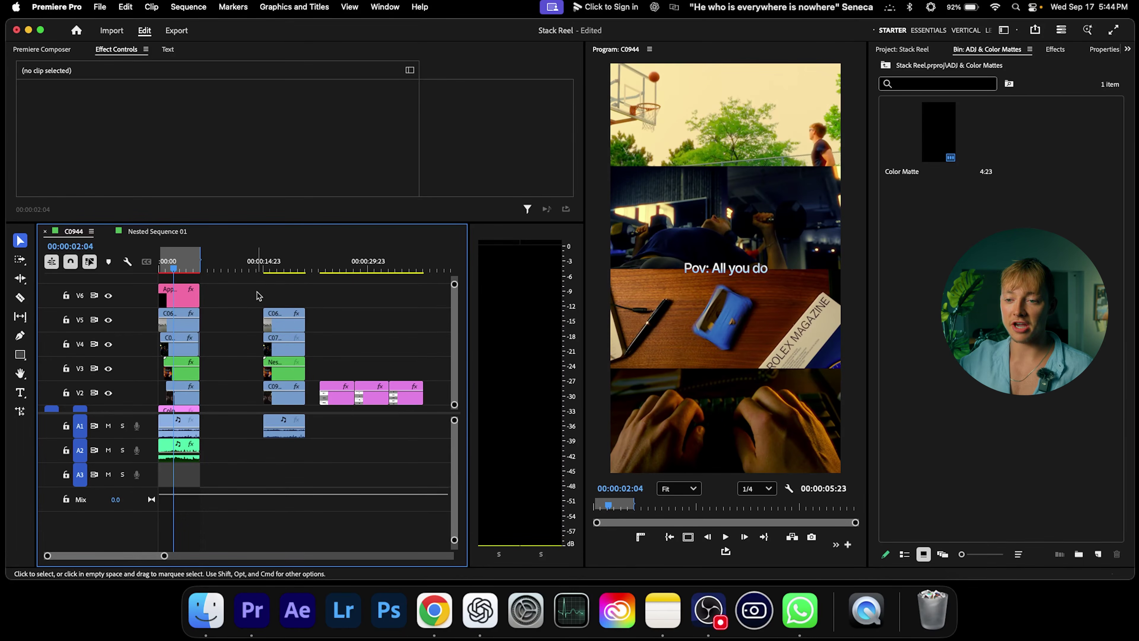
# - Play the finished stacked reel from its start to review the four-video layout and caption
pyautogui.press('space')
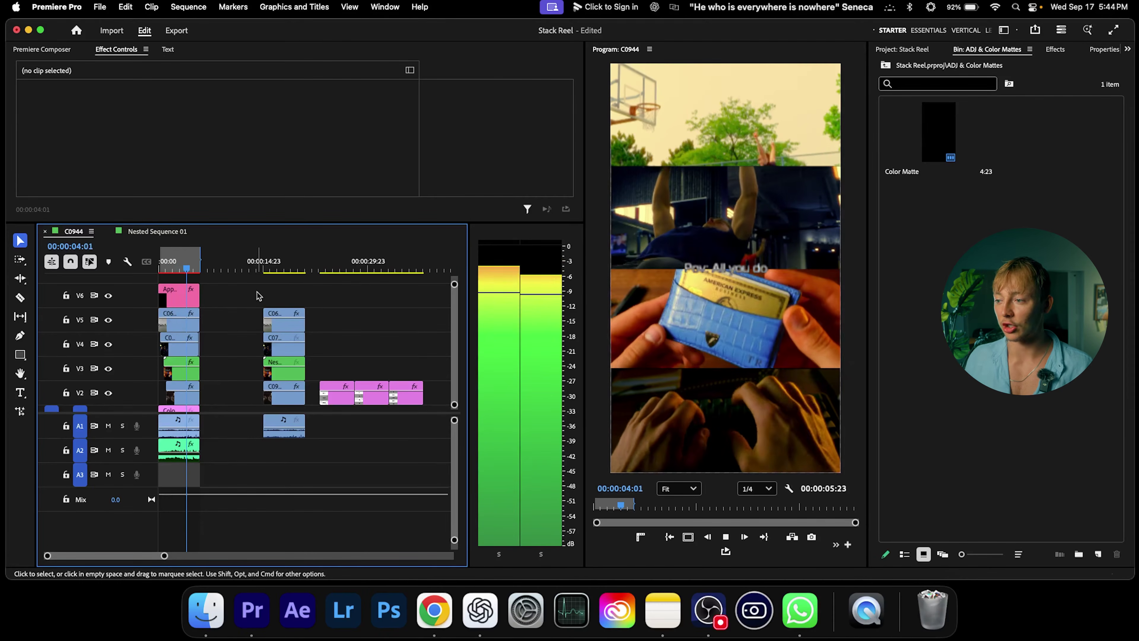
pyautogui.press('space')
pyautogui.click(160, 272)
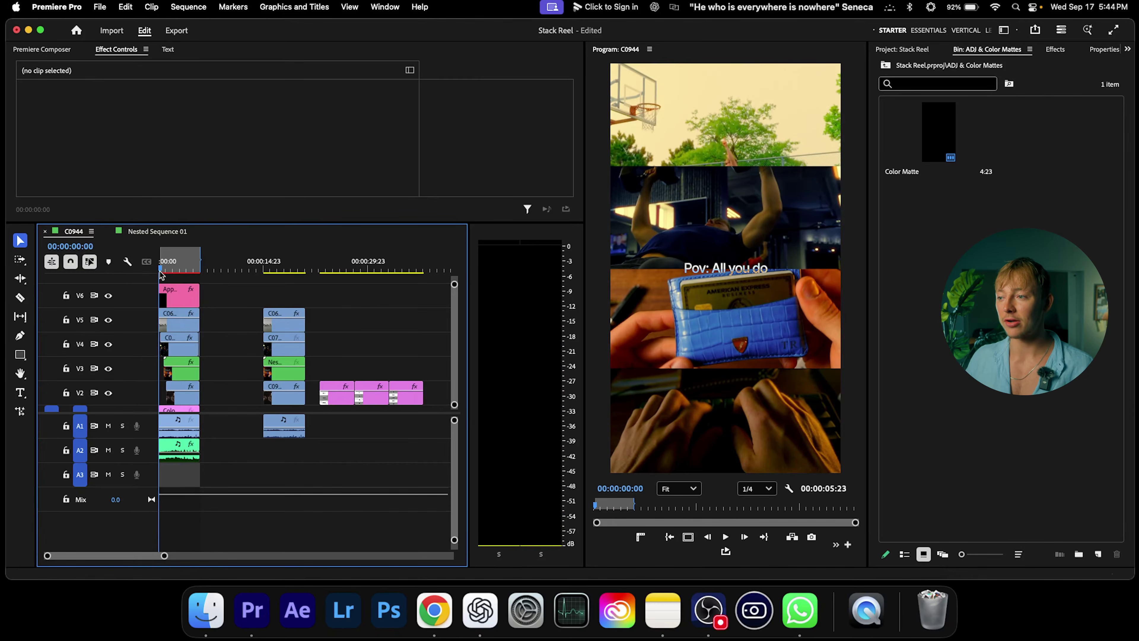
pyautogui.press('space')
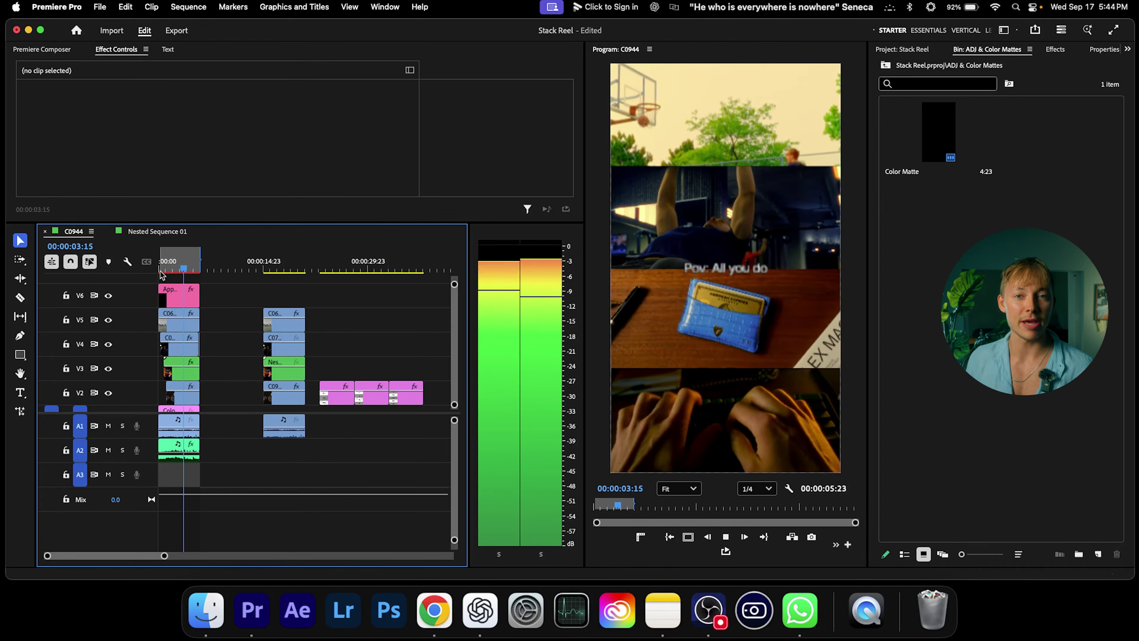
pyautogui.click(329, 270)
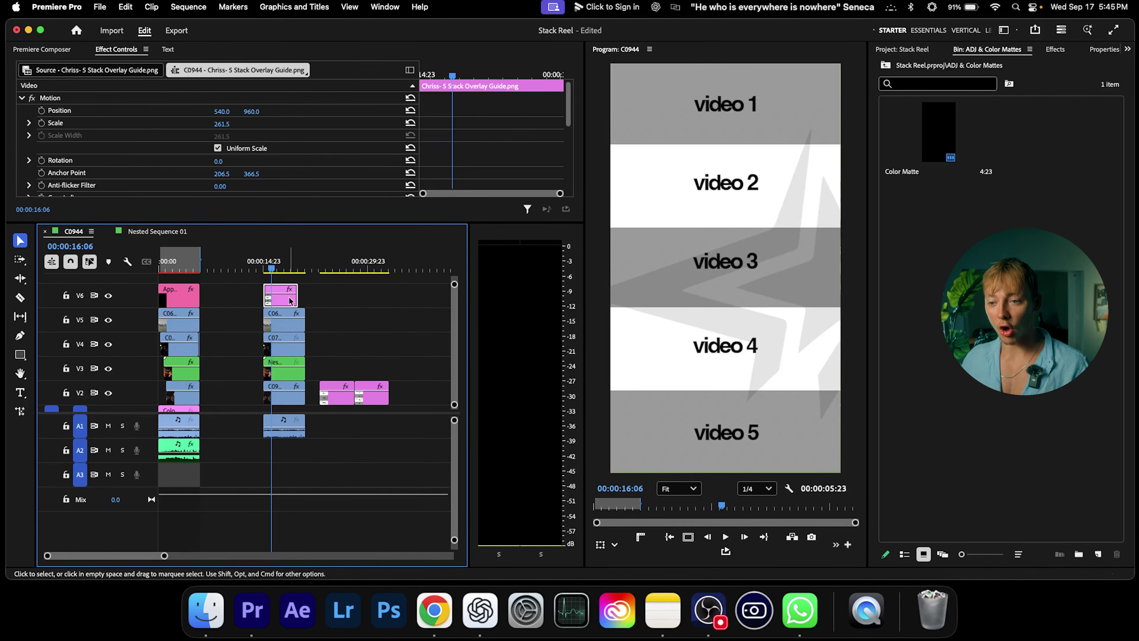
# - Set the 5 Stack Overlay Guide image on V6 to the Screen blend mode at 45% opacity
pyautogui.moveTo(201, 355); pyautogui.dragTo(294, 355)
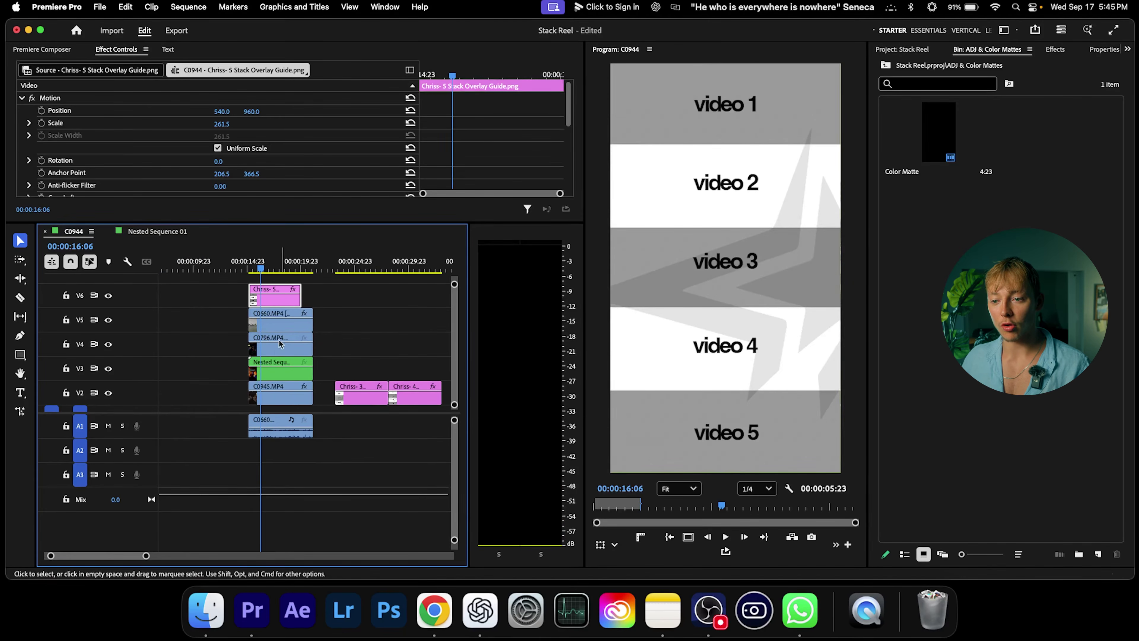
pyautogui.press('=')
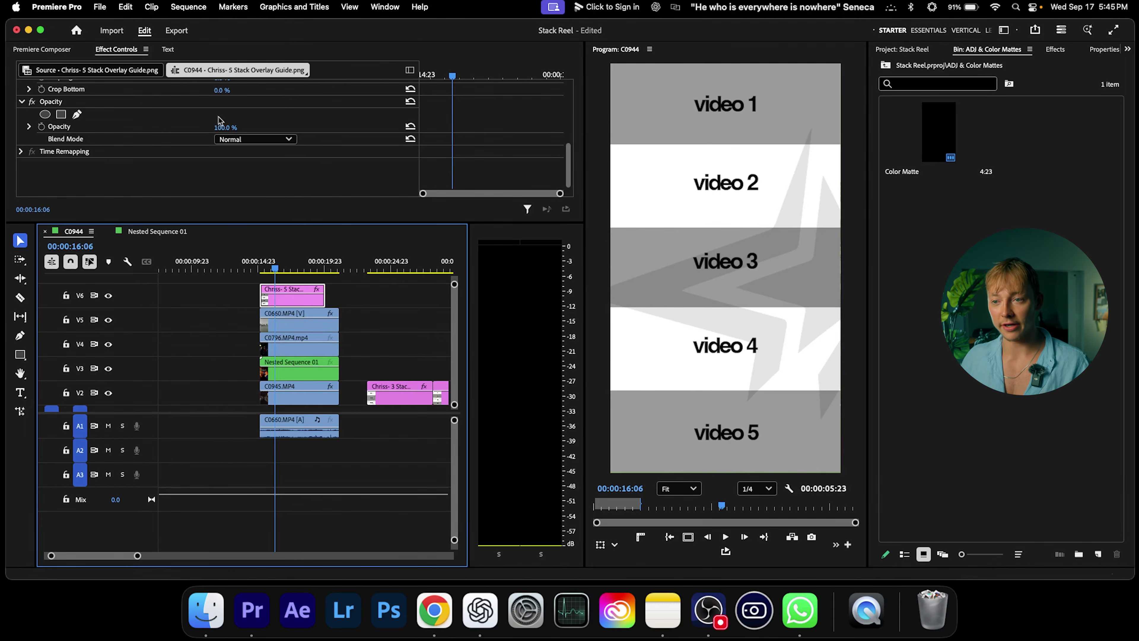
pyautogui.click(251, 139)
pyautogui.click(236, 287)
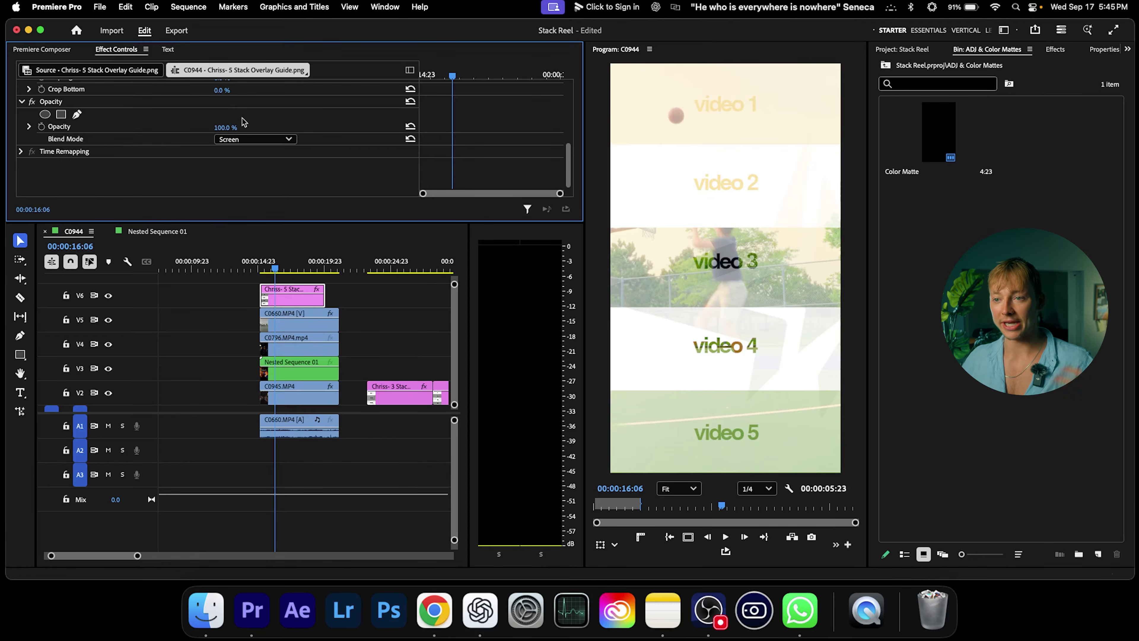
pyautogui.moveTo(226, 128); pyautogui.dragTo(200, 127)
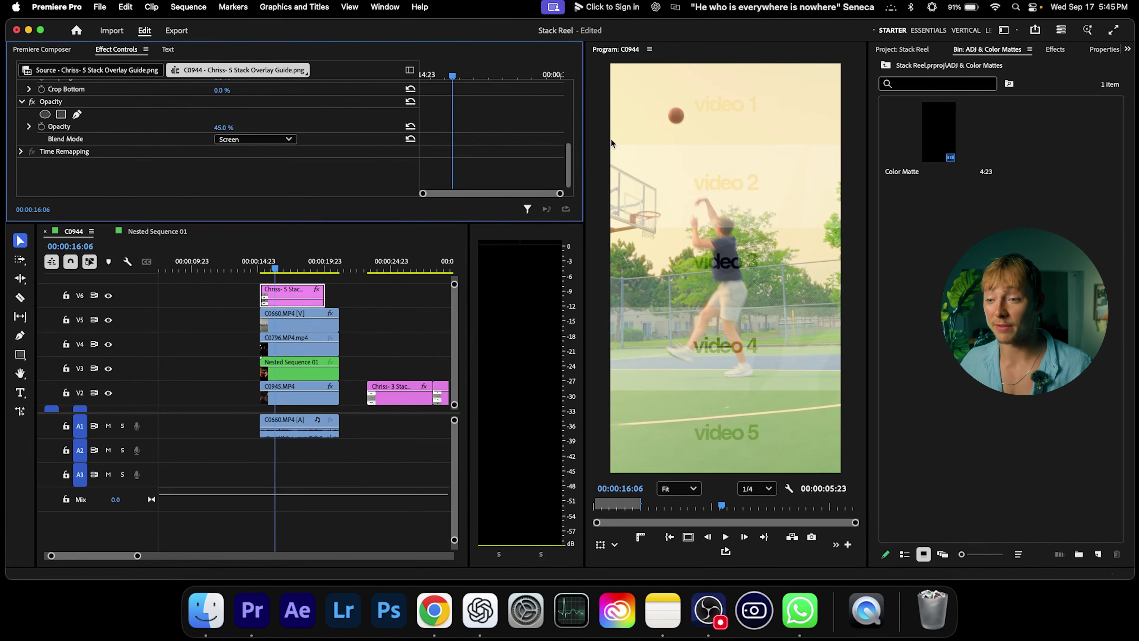
# - Select the basketball clip C0660 on V5 and enlarge the area showing its motion and crop properties
pyautogui.click(294, 322)
pyautogui.scroll(-4, 300, 134)
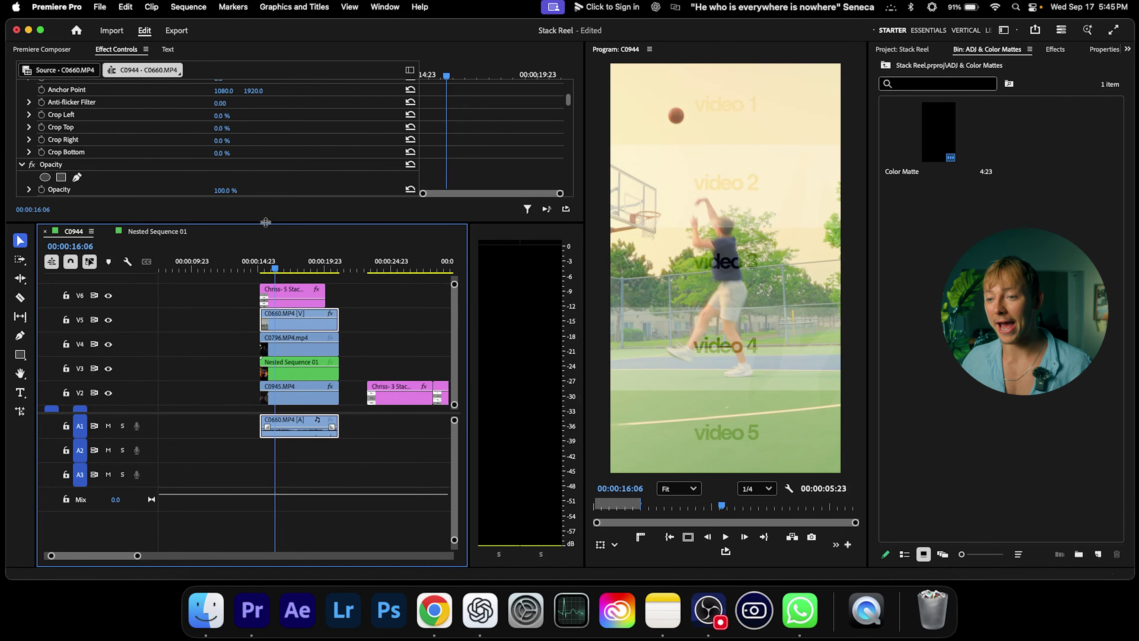
pyautogui.moveTo(265, 222); pyautogui.dragTo(265, 289)
pyautogui.scroll(5, 119, 165)
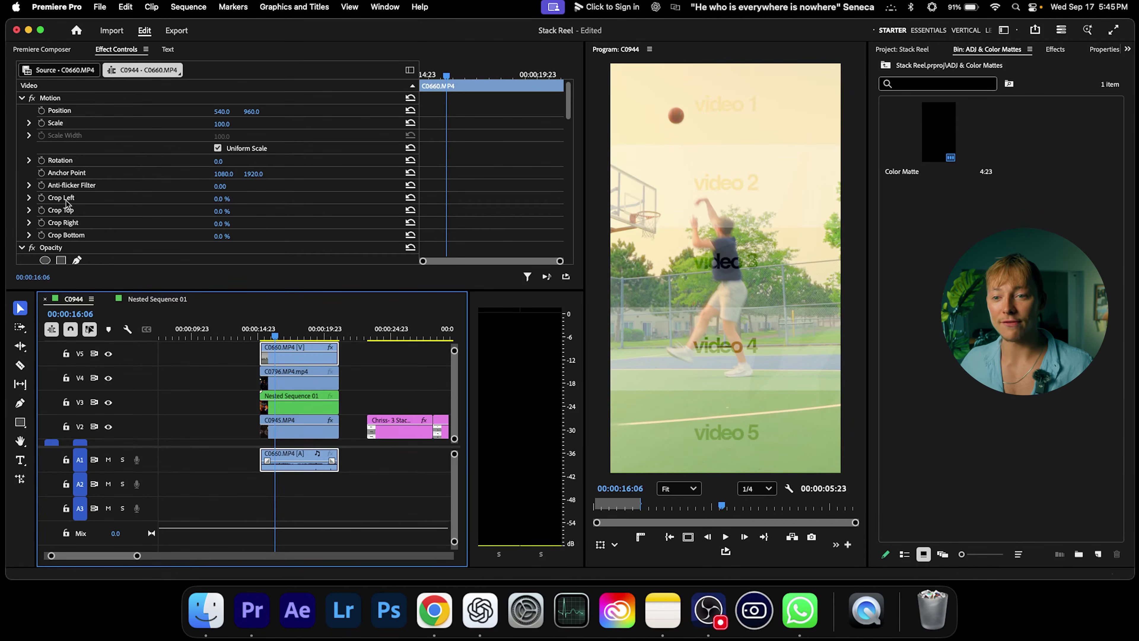
pyautogui.click(83, 200)
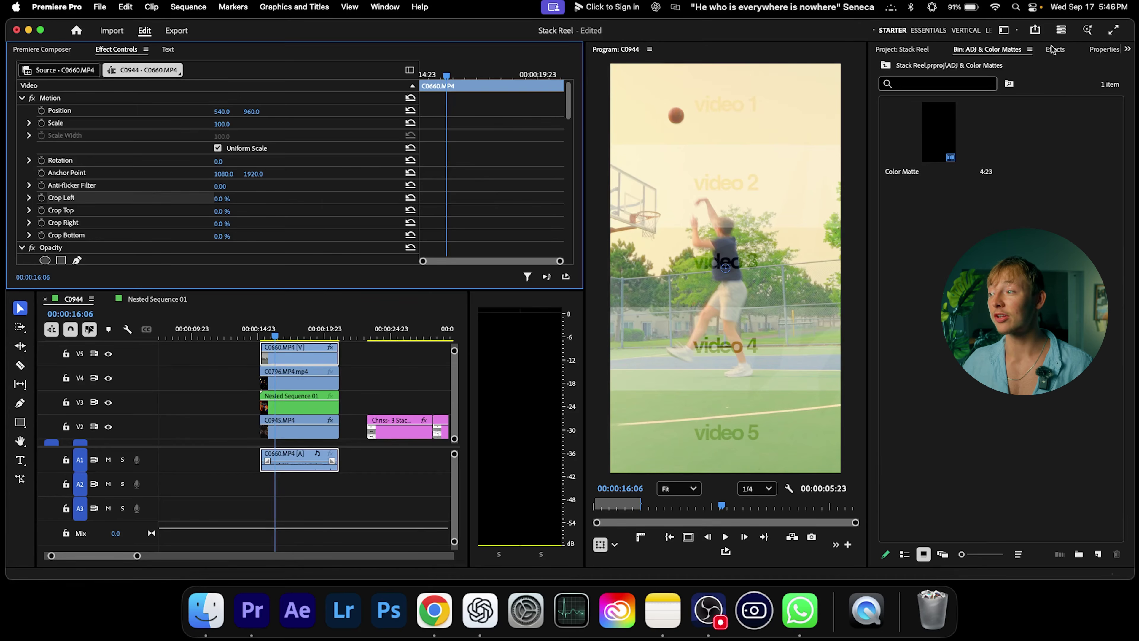
# - Search the effects library for "crop"
pyautogui.click(1054, 49)
pyautogui.click(904, 68)
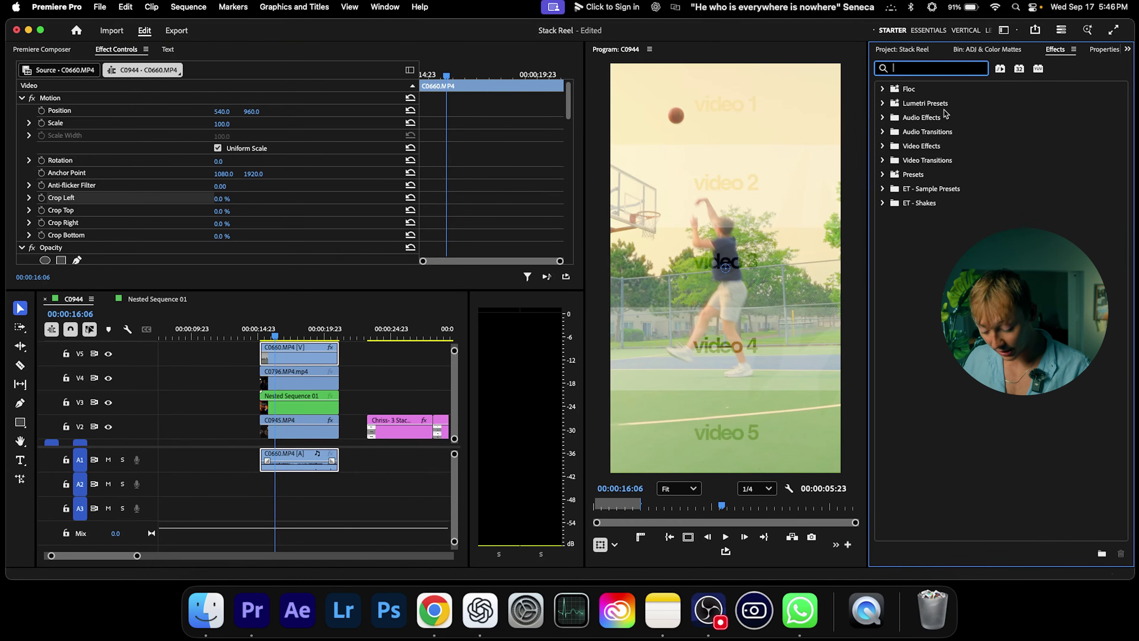
pyautogui.write('crop')
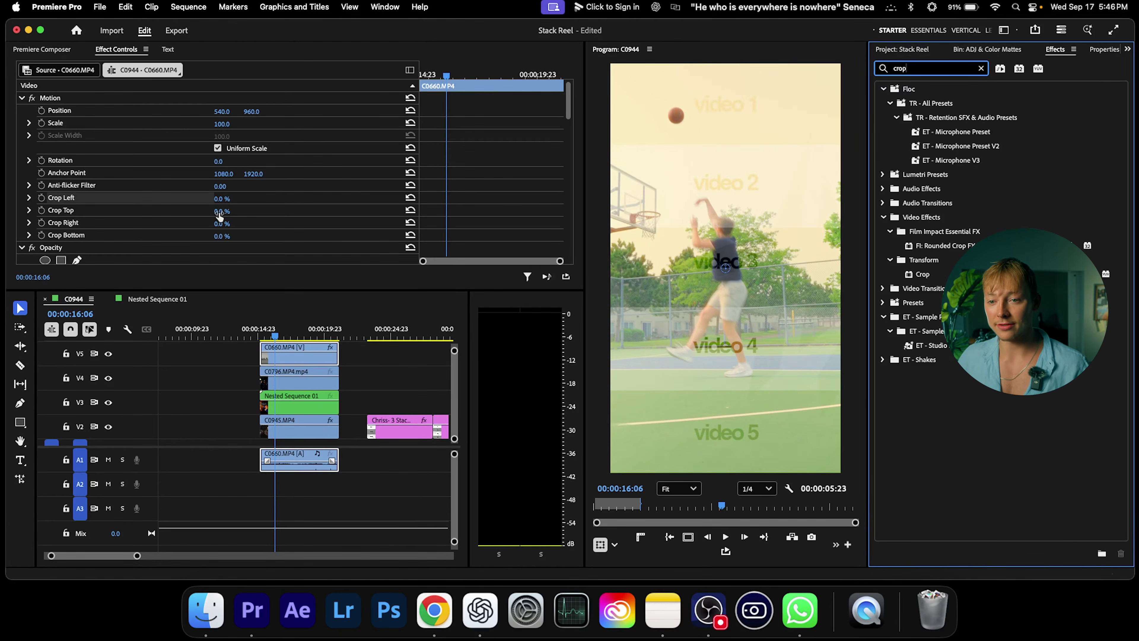
# - Set the basketball clip's vertical position to 412 and crop its bottom by 50.9% to fit the video 1 band
pyautogui.moveTo(224, 236)
pyautogui.mouseDown()
pyautogui.moveTo(242, 237)
pyautogui.moveTo(226, 236)
pyautogui.mouseUp()
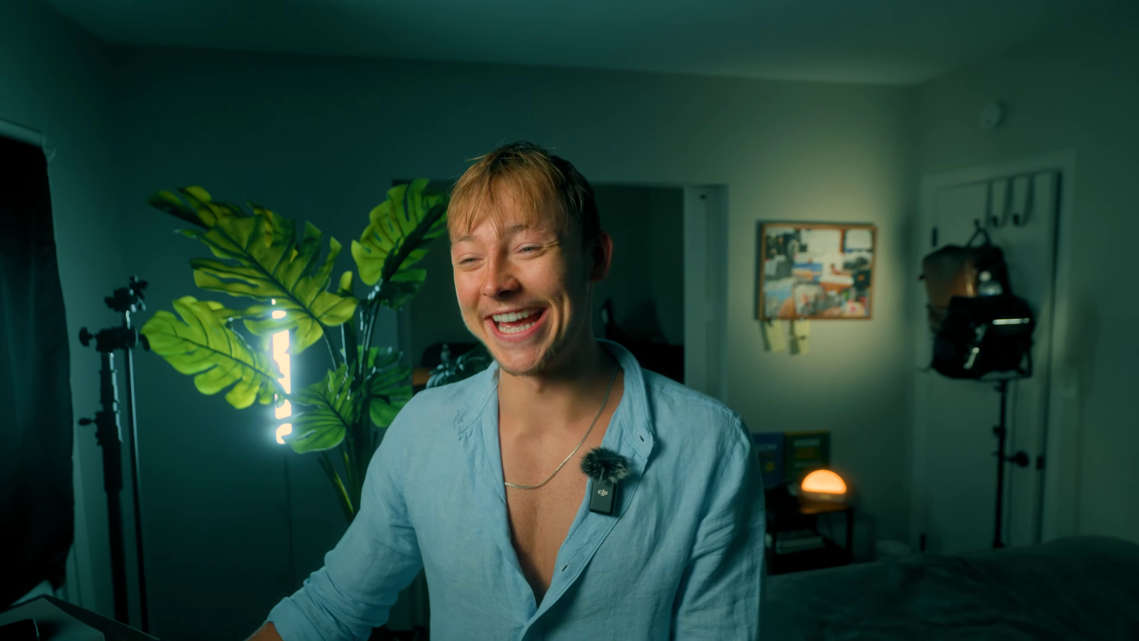
pyautogui.moveTo(224, 237); pyautogui.dragTo(238, 236)
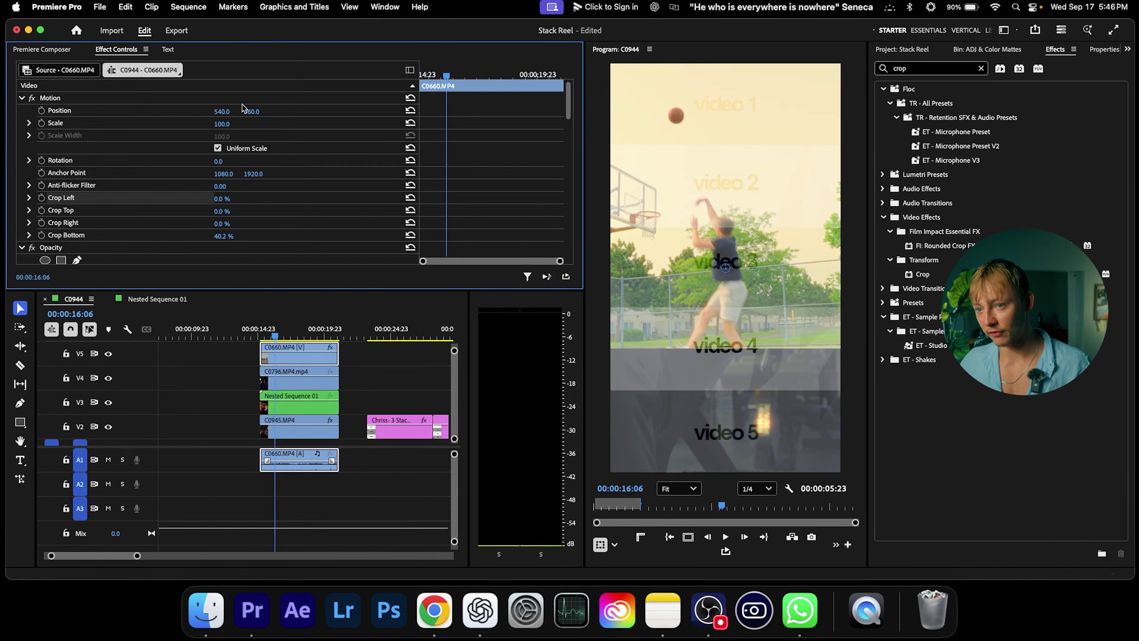
pyautogui.moveTo(268, 113); pyautogui.dragTo(219, 112)
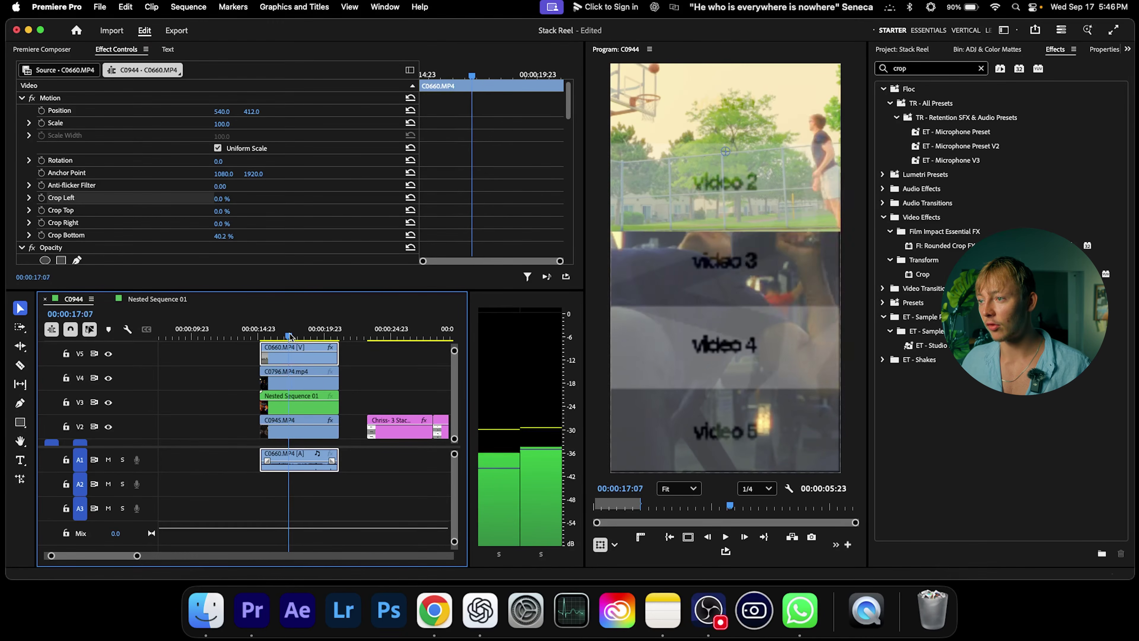
pyautogui.press('space')
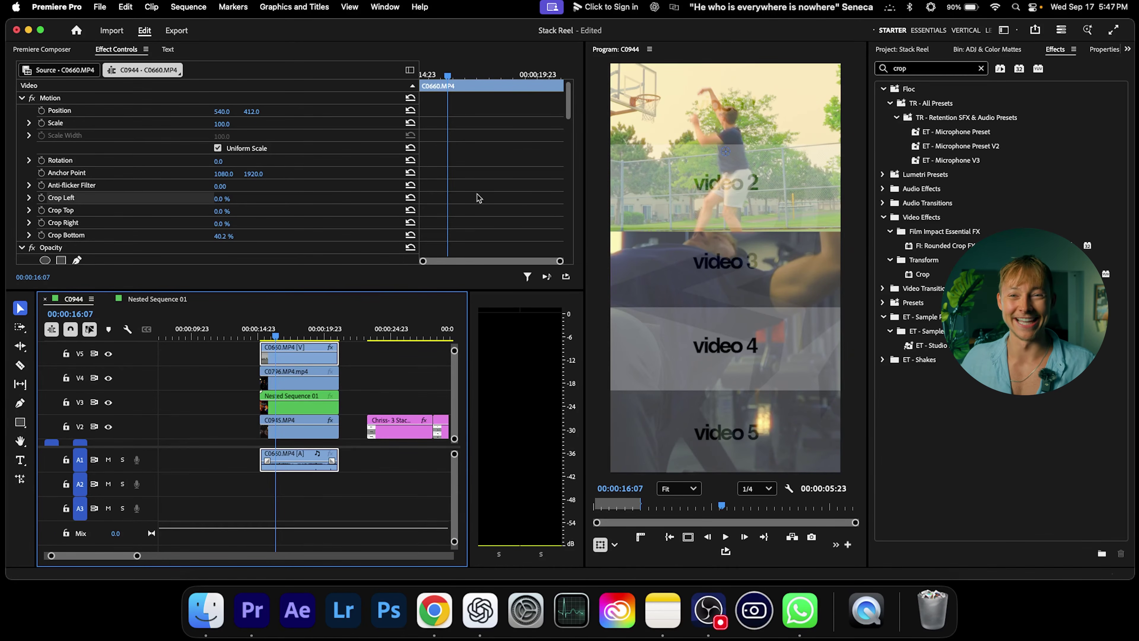
pyautogui.moveTo(223, 239); pyautogui.dragTo(273, 239)
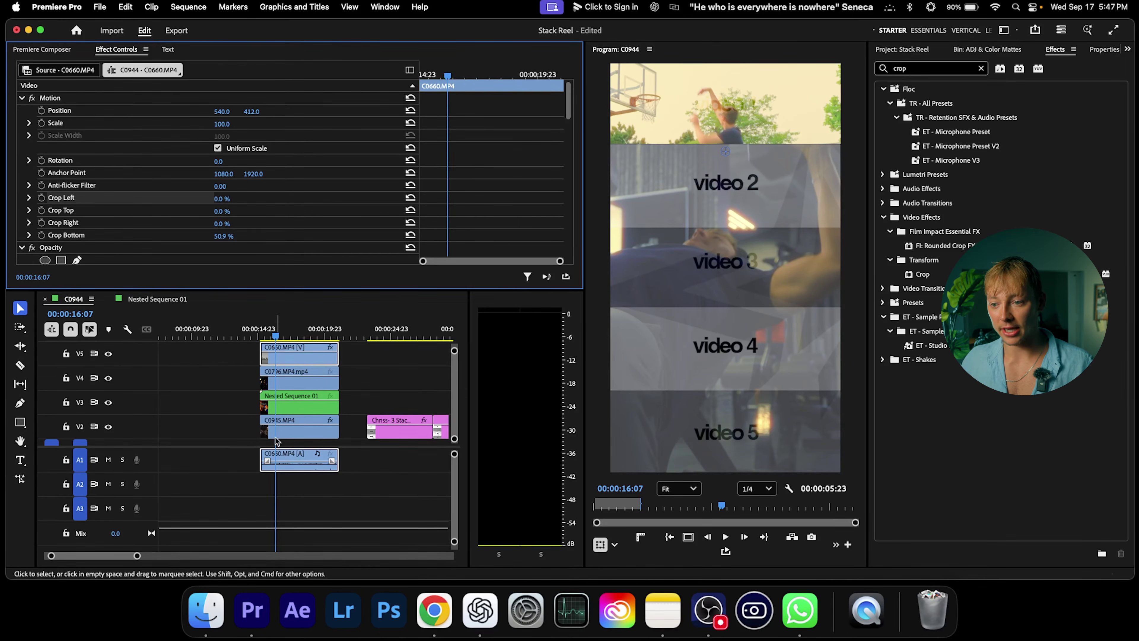
# - Preview the cropped basketball clip with the V6 guide overlay temporarily hidden
pyautogui.scroll(2, 202, 382)
pyautogui.click(108, 363)
pyautogui.press('space')
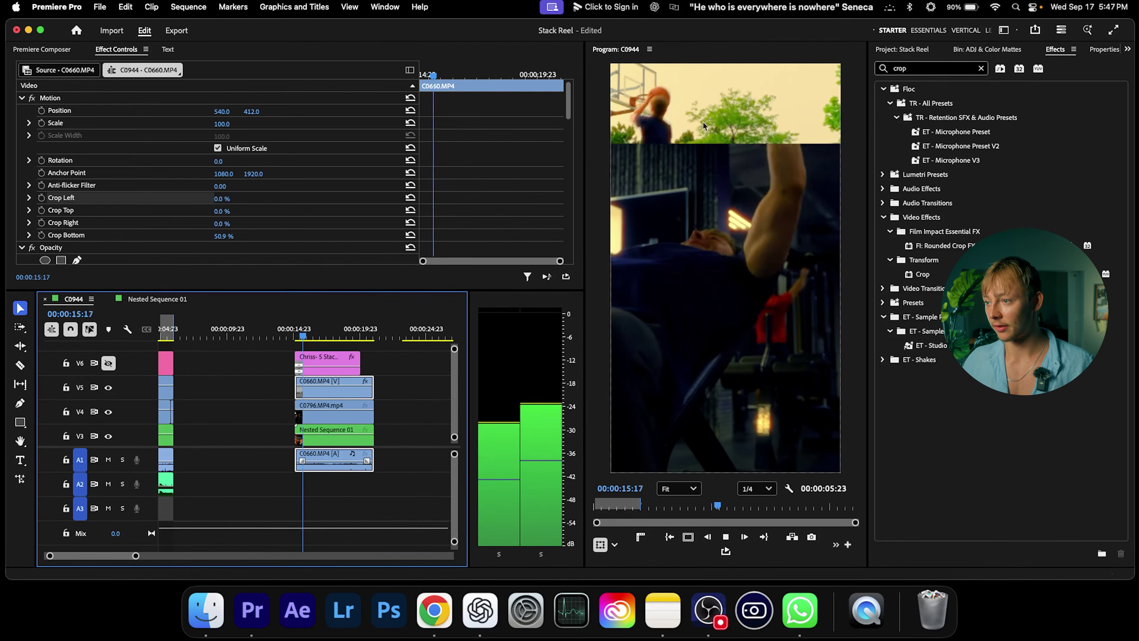
pyautogui.press('space')
pyautogui.click(108, 362)
# - Move the gym clip C0796 on V4 up to a vertical position of 587 and set its scale to 50
pyautogui.click(314, 415)
pyautogui.scroll(-2, 309, 153)
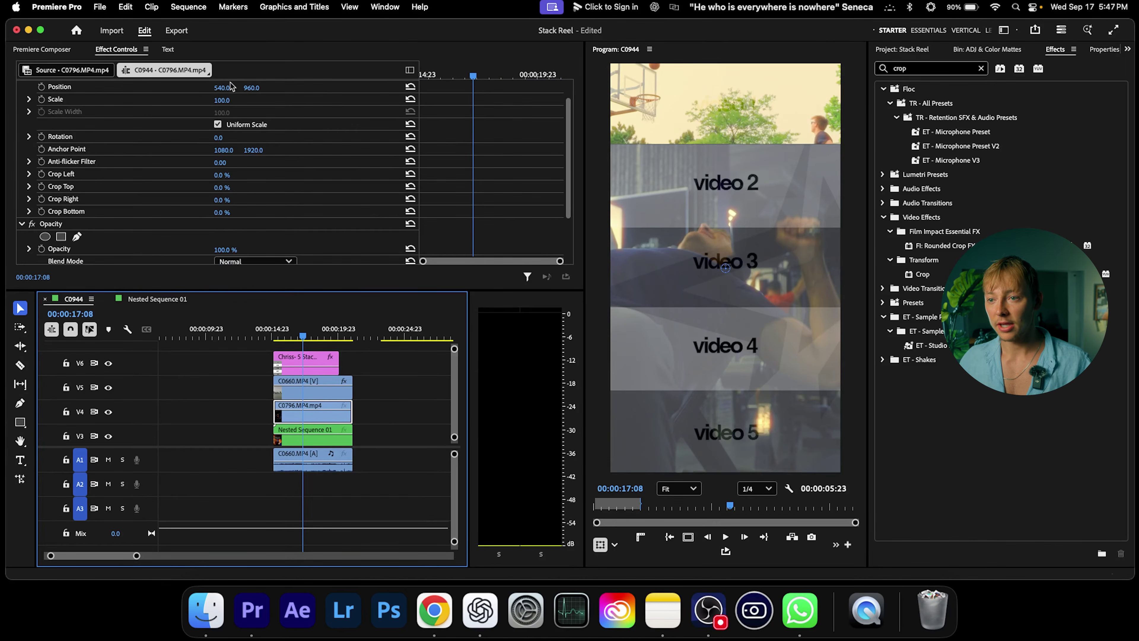
pyautogui.scroll(2, 305, 147)
pyautogui.moveTo(252, 116); pyautogui.dragTo(189, 124)
pyautogui.click(229, 122)
pyautogui.press('Return')
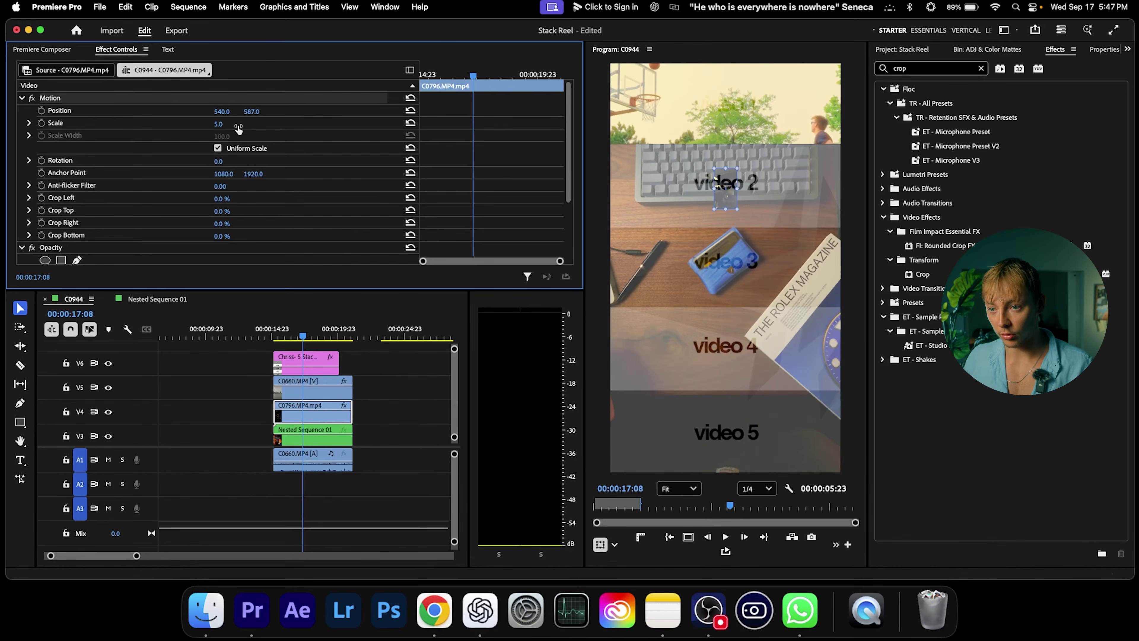
pyautogui.write('50')
pyautogui.press('Return')
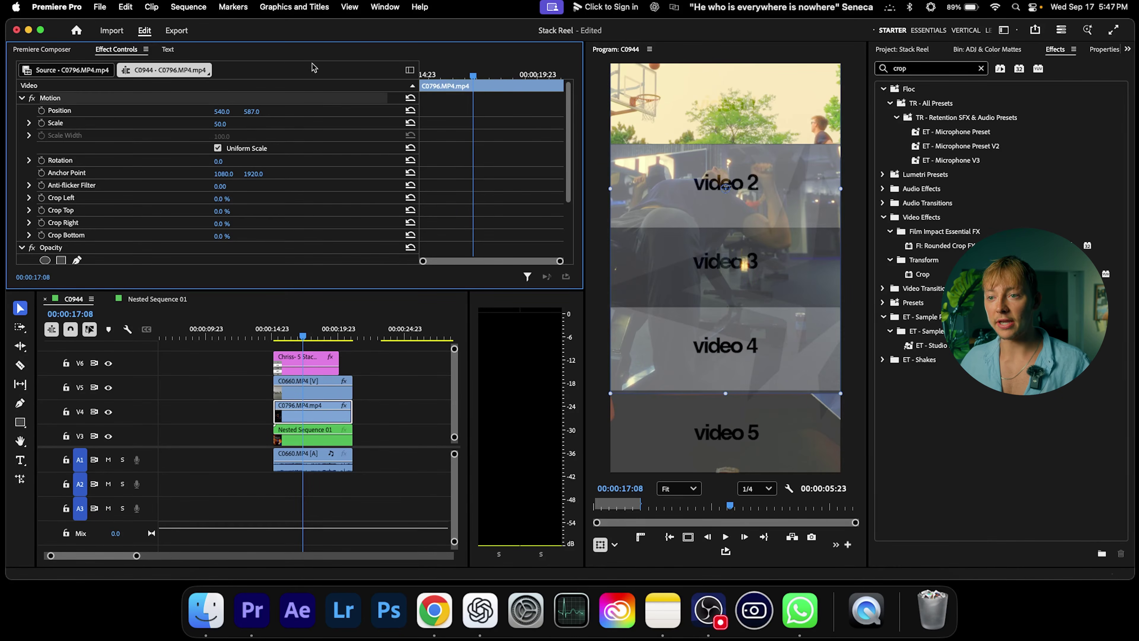
# - Set the gym clip's vertical position to 639 and crop its bottom by 43.3%, checking the fit without the guide overlay
pyautogui.moveTo(725, 190); pyautogui.dragTo(726, 197)
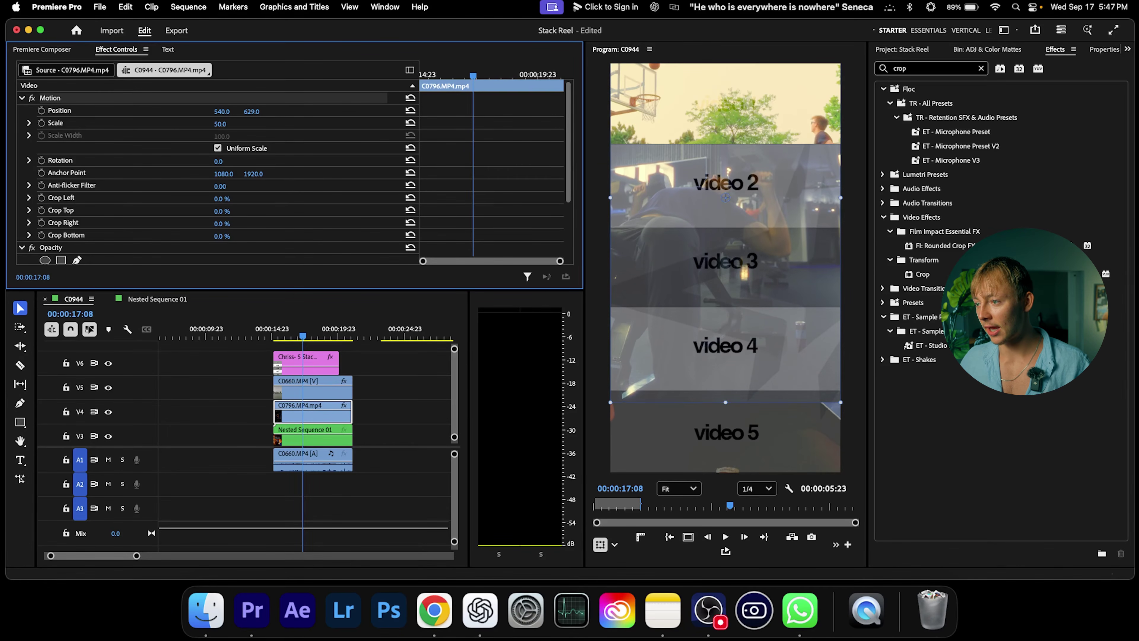
pyautogui.moveTo(252, 111); pyautogui.dragTo(256, 111)
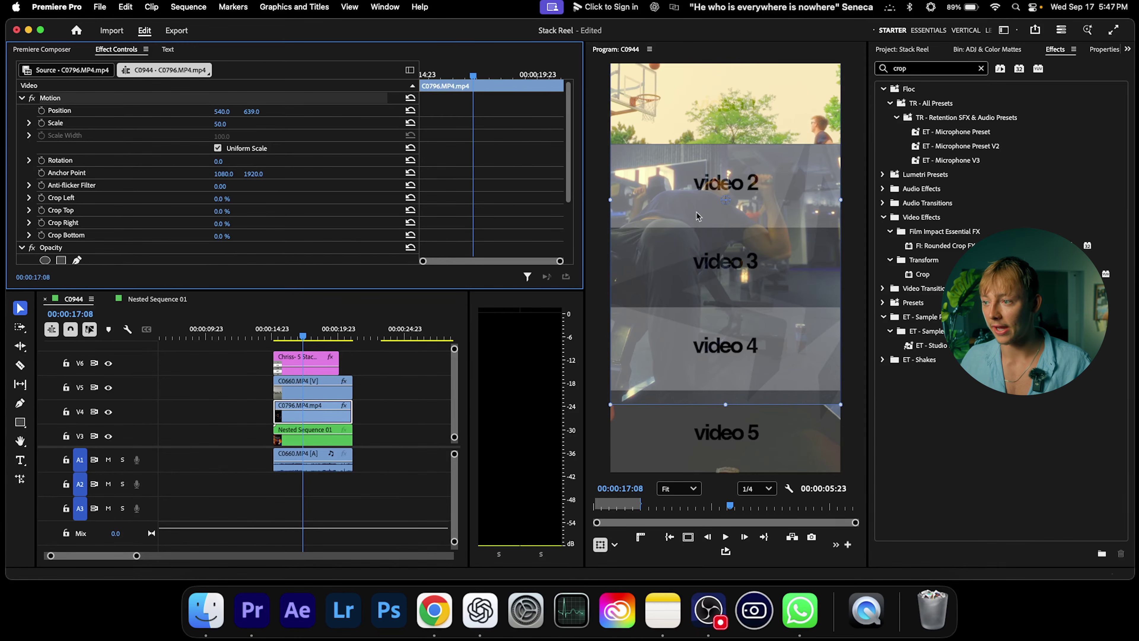
pyautogui.scroll(-2, 315, 204)
pyautogui.moveTo(222, 212); pyautogui.dragTo(252, 212)
pyautogui.click(108, 363)
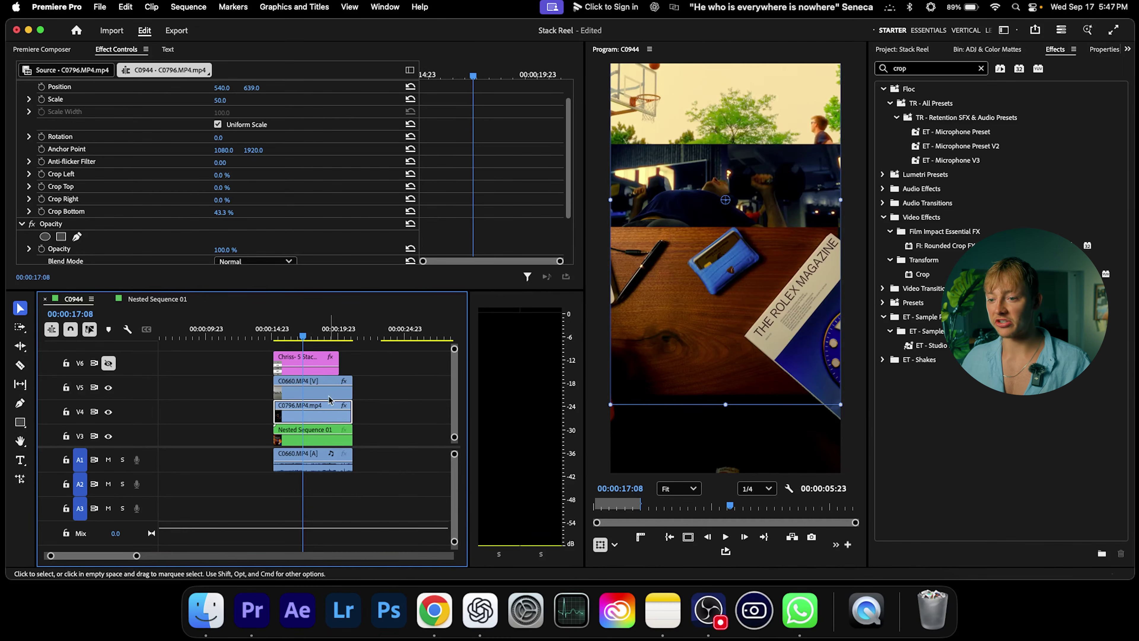
# - Crop the bottom of Nested Sequence 01 on V3 by 40.4% to fit the video 3 band, and scrub through the stack
pyautogui.click(314, 432)
pyautogui.scroll(-2, 312, 403)
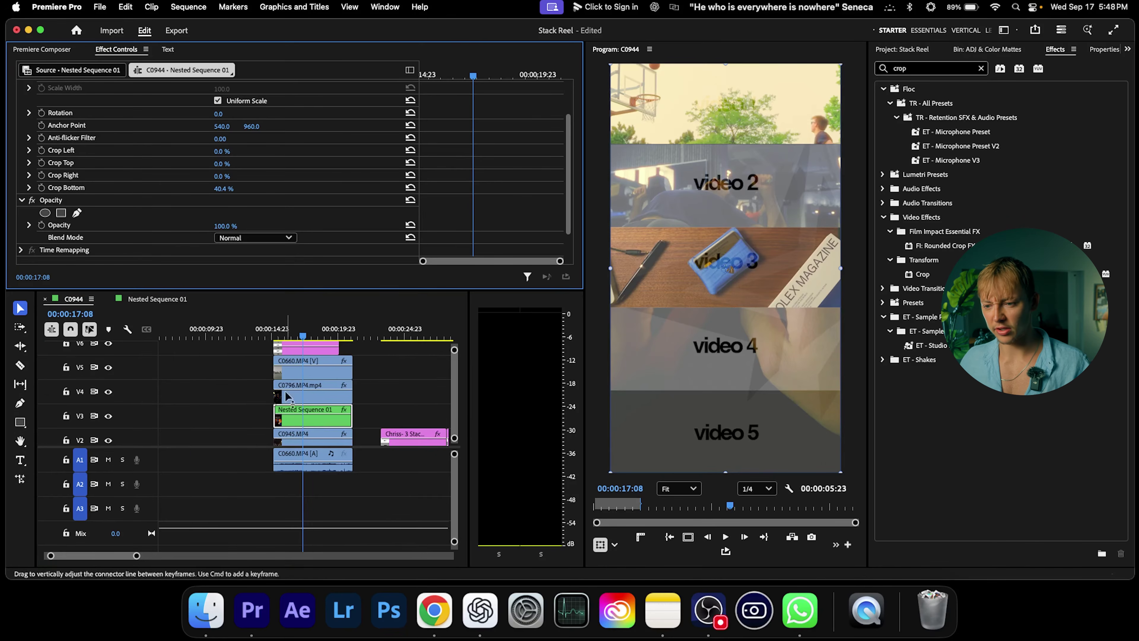
pyautogui.press('-')
pyautogui.moveTo(255, 333); pyautogui.dragTo(291, 334)
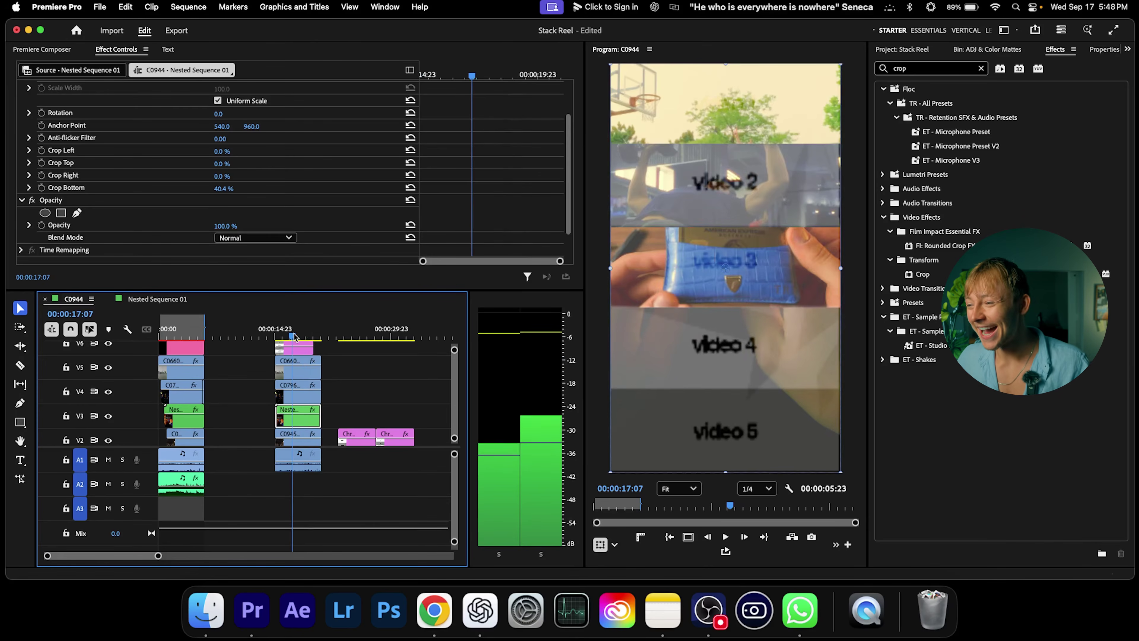
pyautogui.scroll(-1, 314, 404)
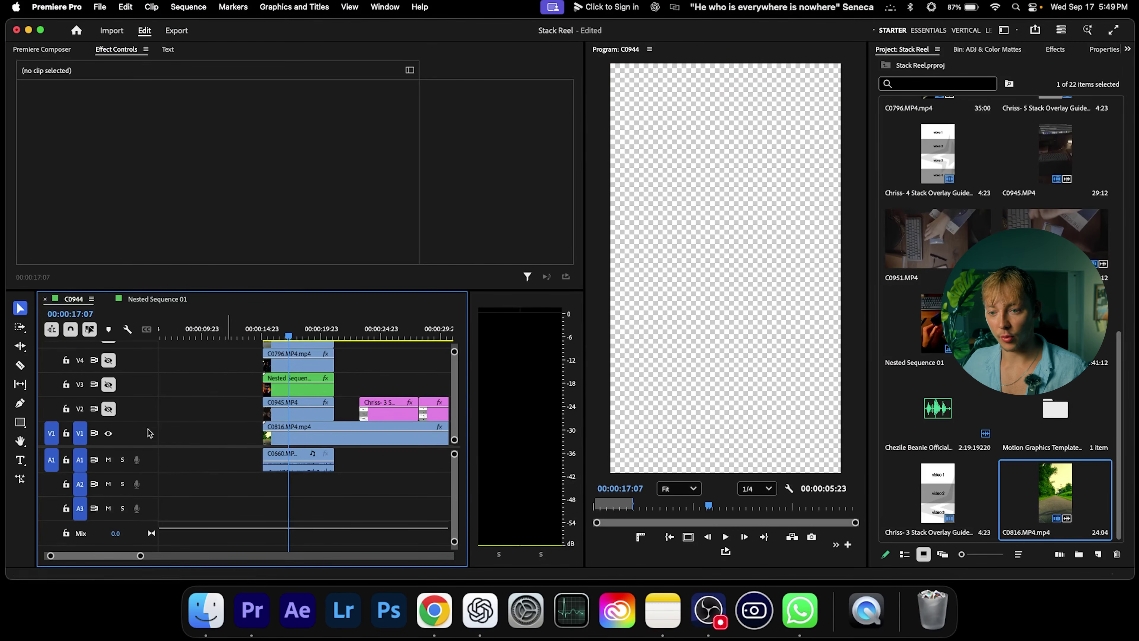
# - Examine the frame size in the sequence settings and compare it with the walking clip C0816 on V1
pyautogui.press('-')
pyautogui.click(287, 434)
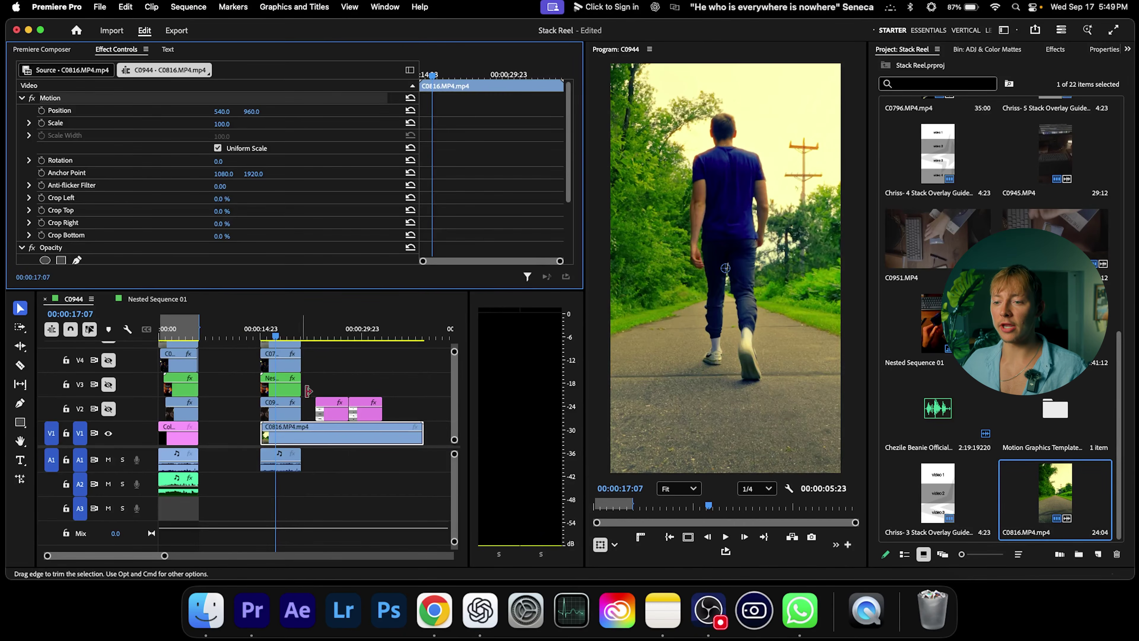
pyautogui.click(341, 498)
pyautogui.click(168, 7)
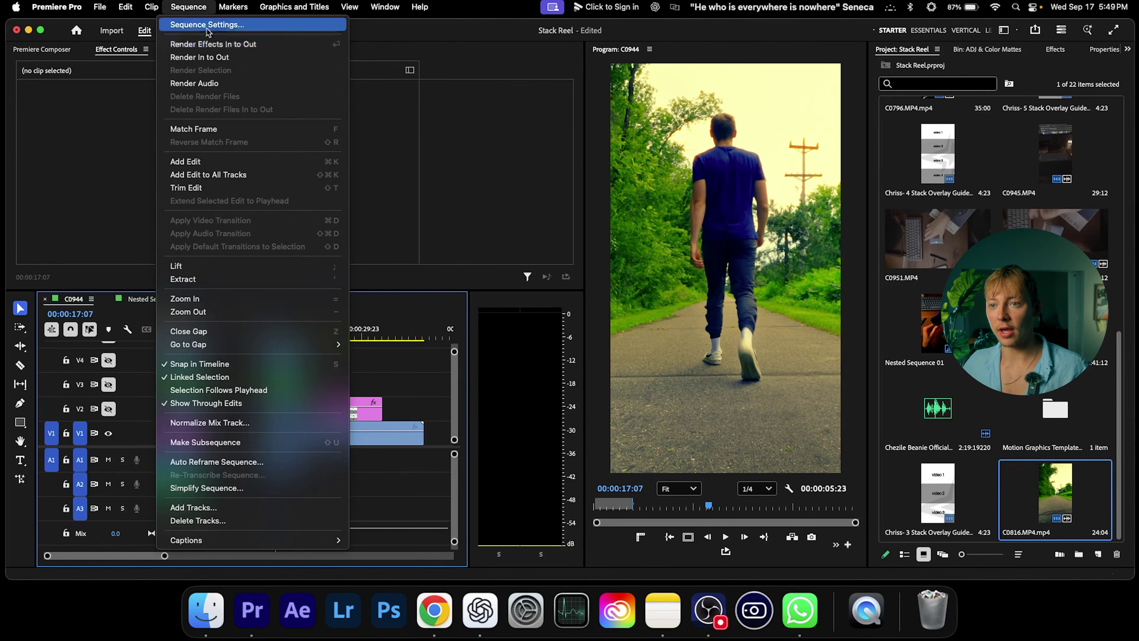
pyautogui.click(205, 23)
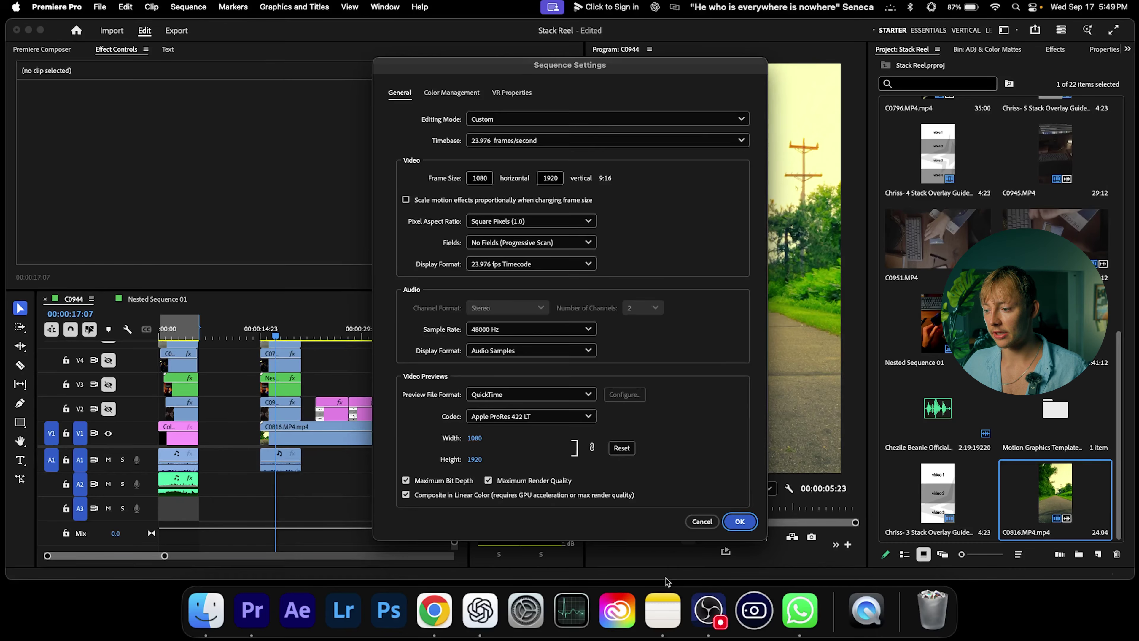
pyautogui.click(739, 521)
# - Set the scale of the walking clip C0816 on V1 to 92, try a scale of 50, and undo that last change
pyautogui.click(270, 434)
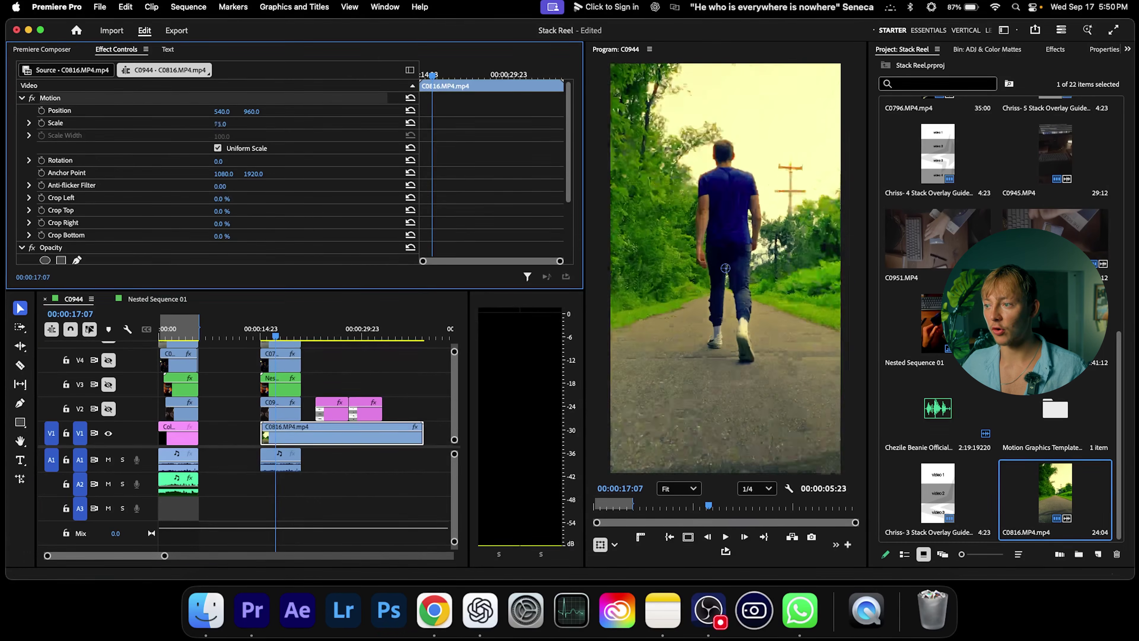
pyautogui.moveTo(220, 124); pyautogui.dragTo(231, 123)
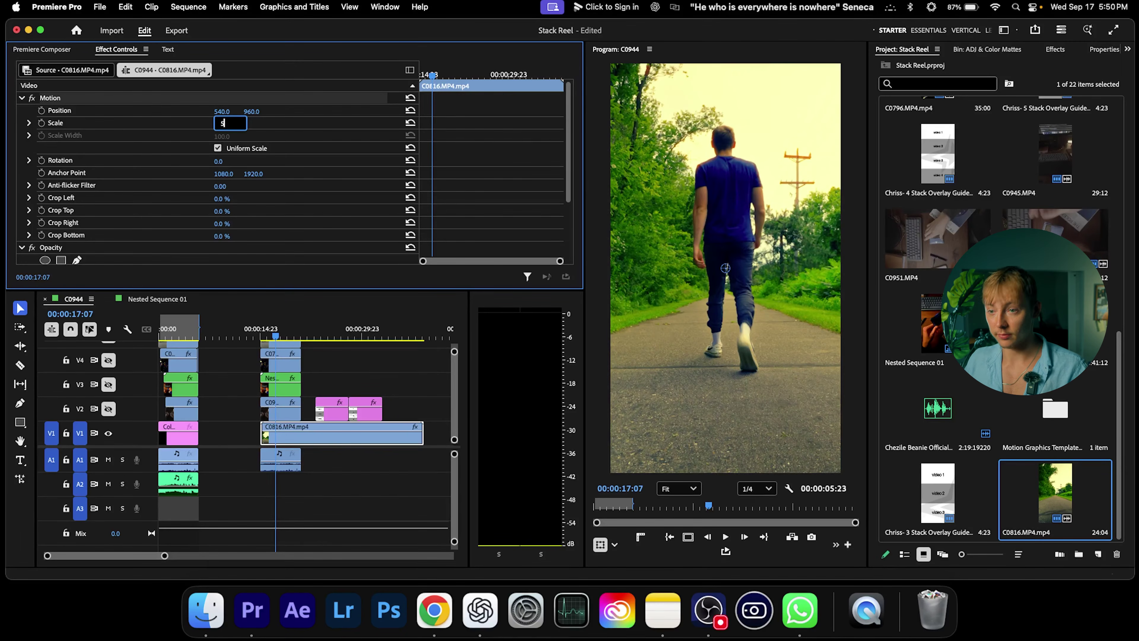
pyautogui.press('Return')
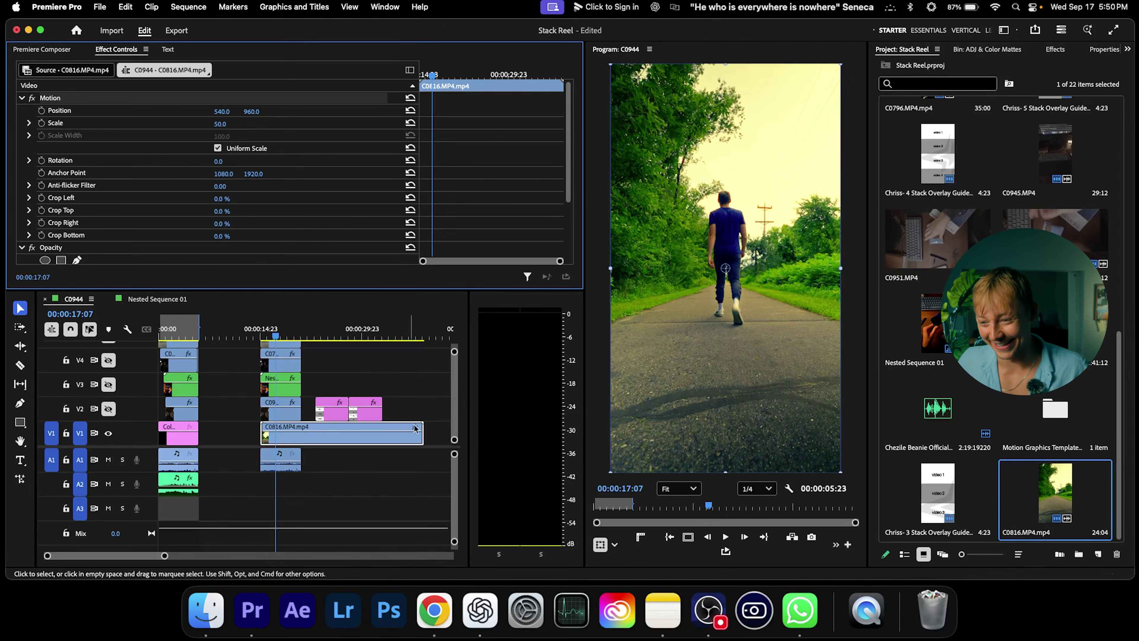
pyautogui.press('super+z')
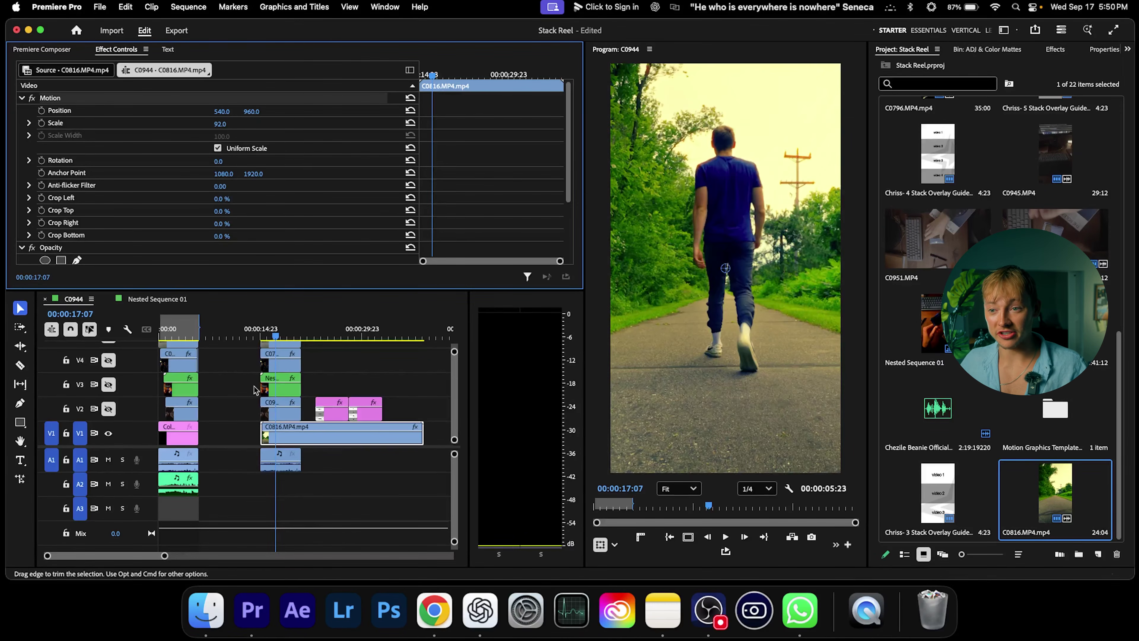
# - Apply Fill Frame to the walking clip C0816 on V1 and play back the five-band stack
pyautogui.rightClick(288, 442)
pyautogui.scroll(-3, 332, 507)
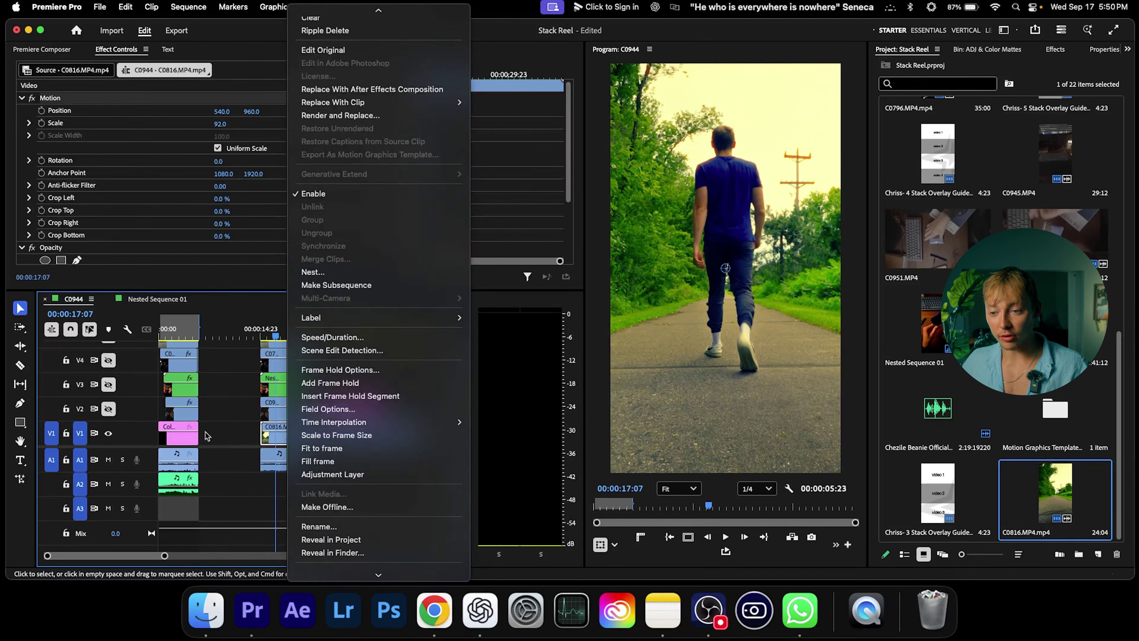
pyautogui.click(339, 419)
pyautogui.click(399, 466)
pyautogui.rightClick(383, 433)
pyautogui.scroll(-3, 430, 471)
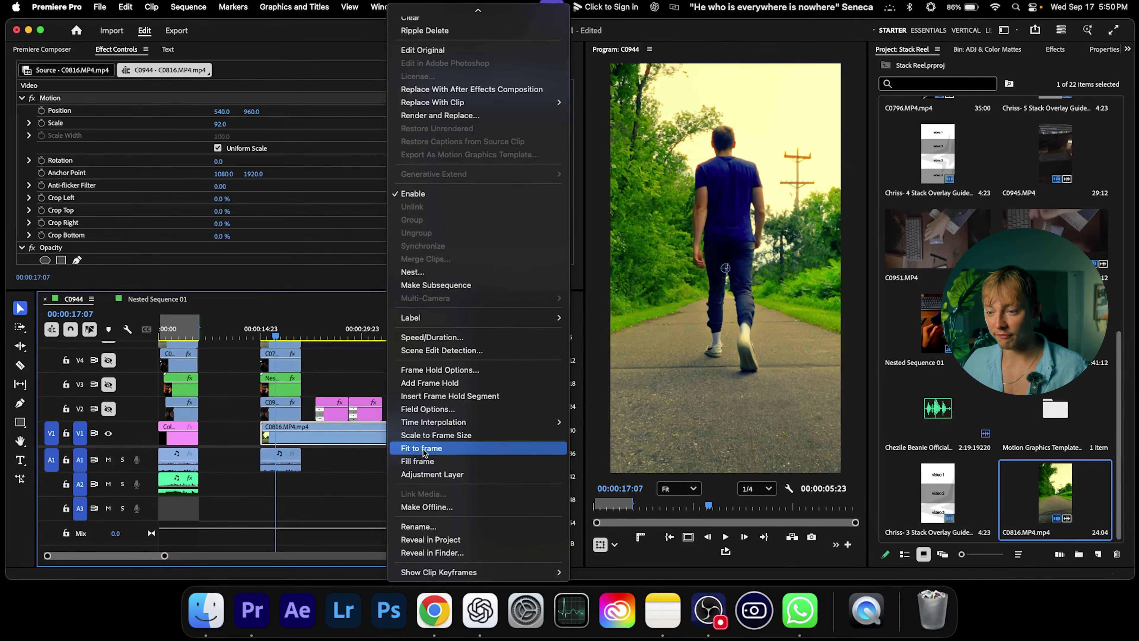
pyautogui.click(423, 460)
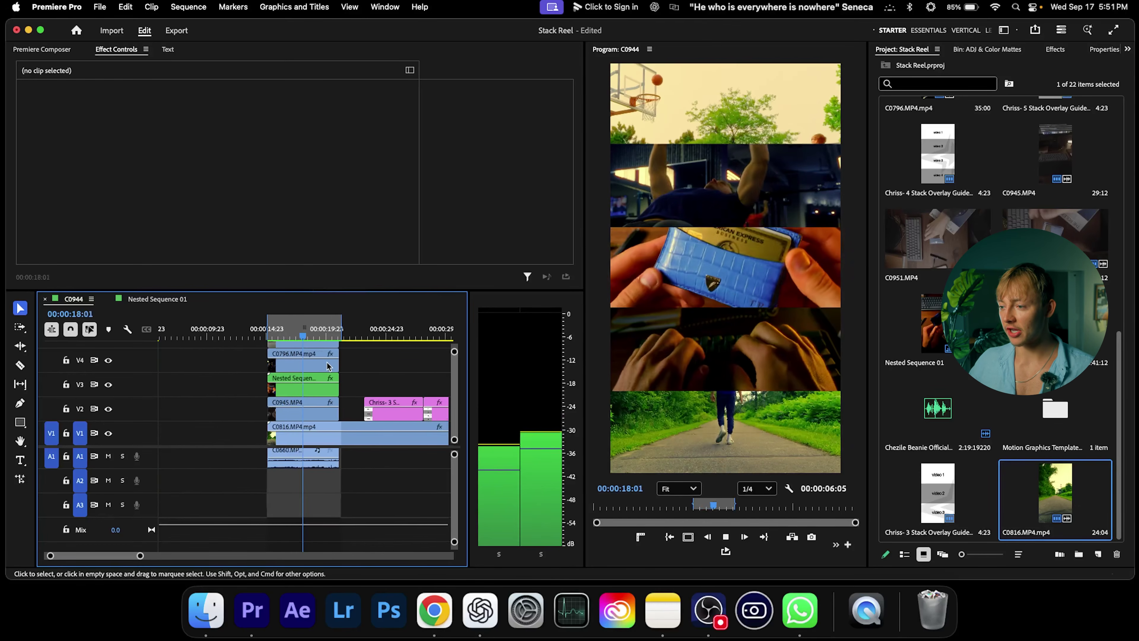
pyautogui.press('space')
# - Add the Apple Text Animation 2 graphics template on V7 at the start of the finished stack
pyautogui.press('-')
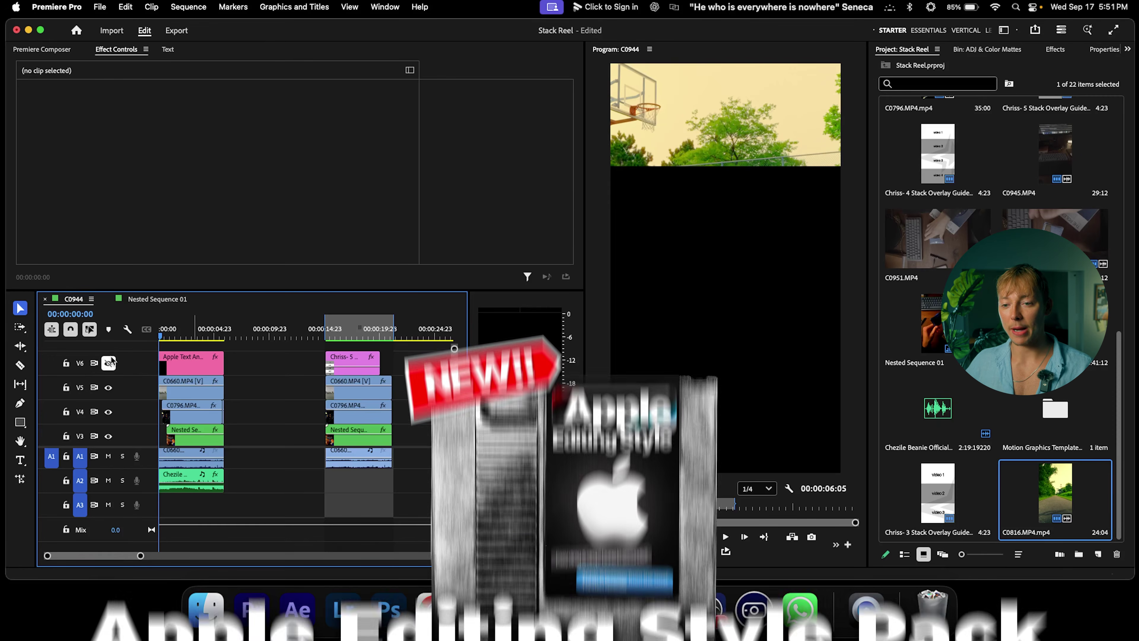
pyautogui.press('=')
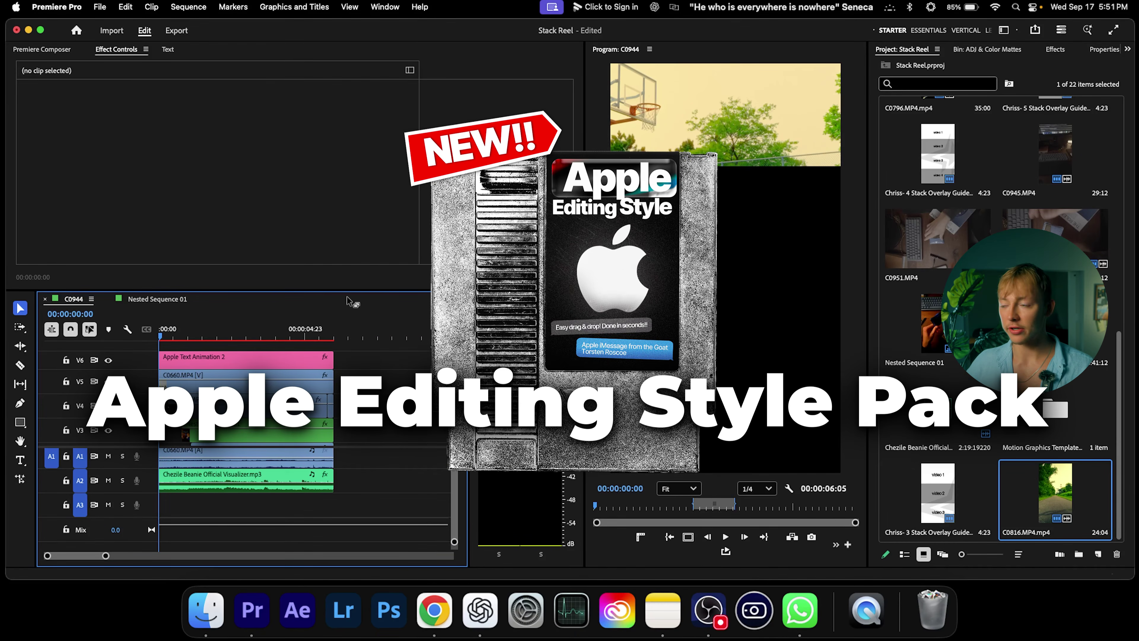
pyautogui.click(987, 49)
pyautogui.click(1104, 49)
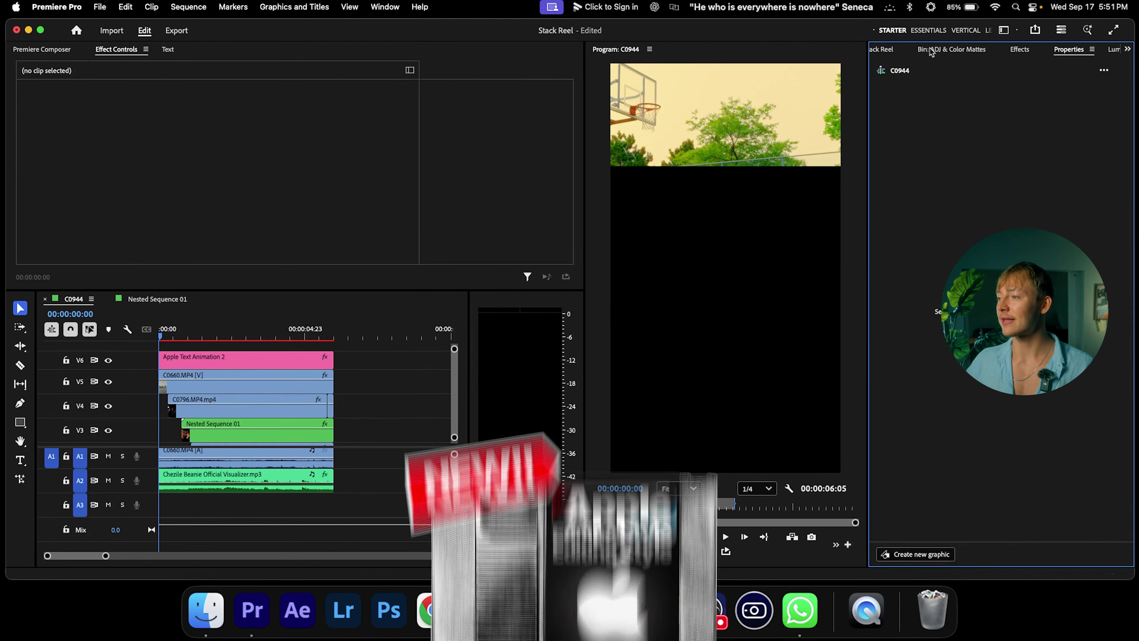
pyautogui.scroll(2, 931, 52)
pyautogui.scroll(-4, 1107, 51)
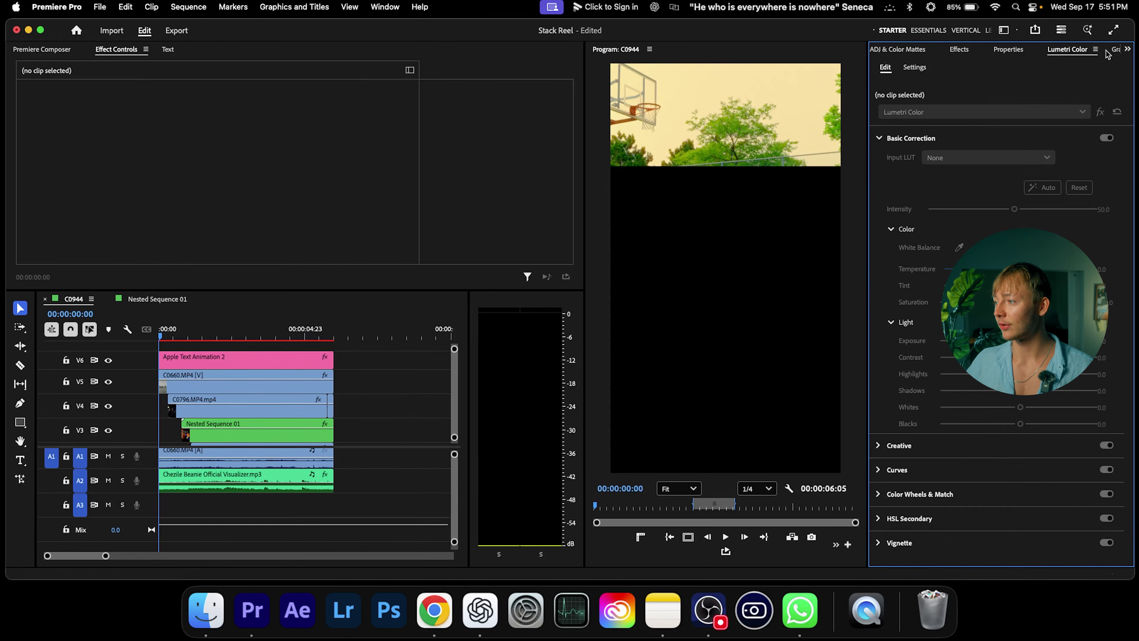
pyautogui.scroll(-2, 1107, 51)
pyautogui.click(985, 178)
pyautogui.press('Down')
pyautogui.press('Down')
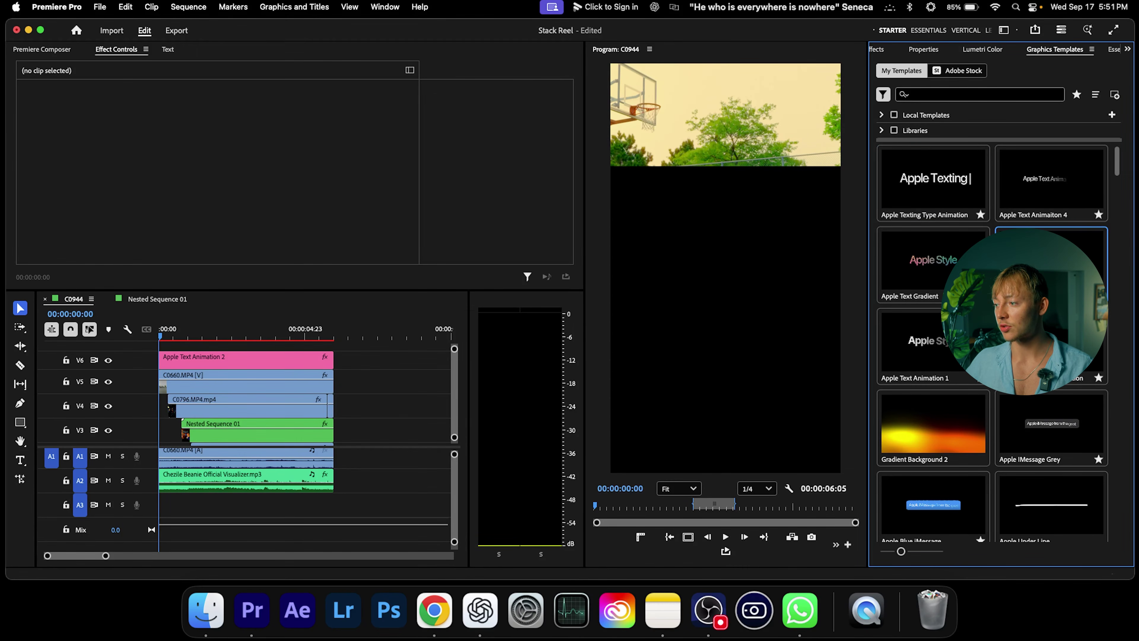
pyautogui.scroll(-3, 226, 363)
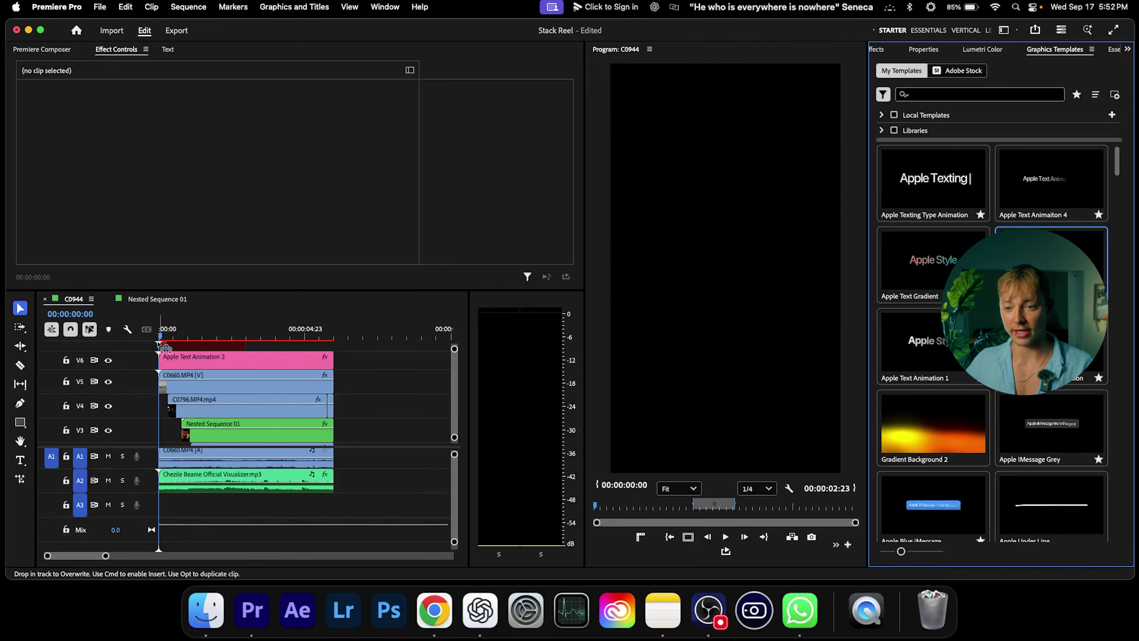
pyautogui.scroll(3, 213, 354)
# - Preview the new title on V7 and change its text to "Pov: All you do"
pyautogui.moveTo(172, 334); pyautogui.dragTo(197, 334)
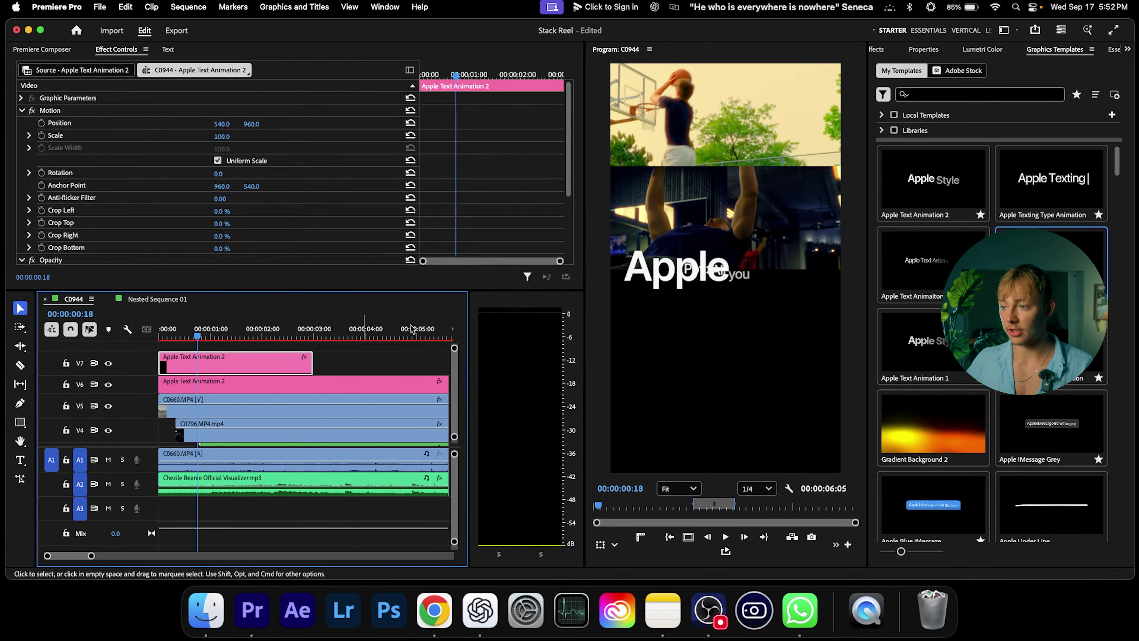
pyautogui.press('space')
pyautogui.press('space')
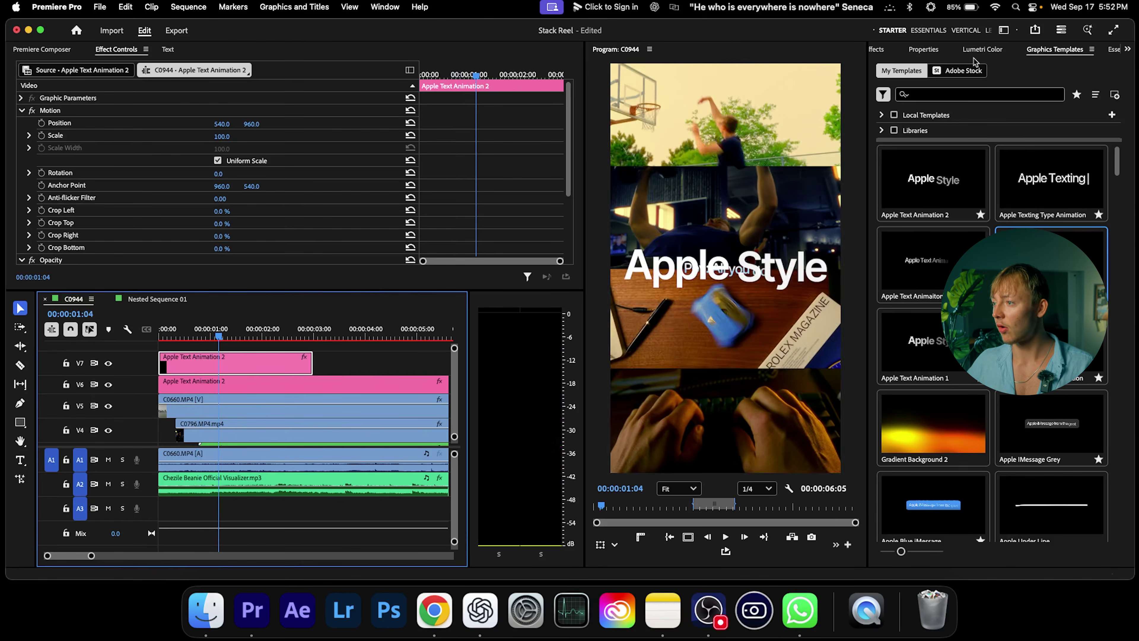
pyautogui.click(924, 49)
pyautogui.click(909, 126)
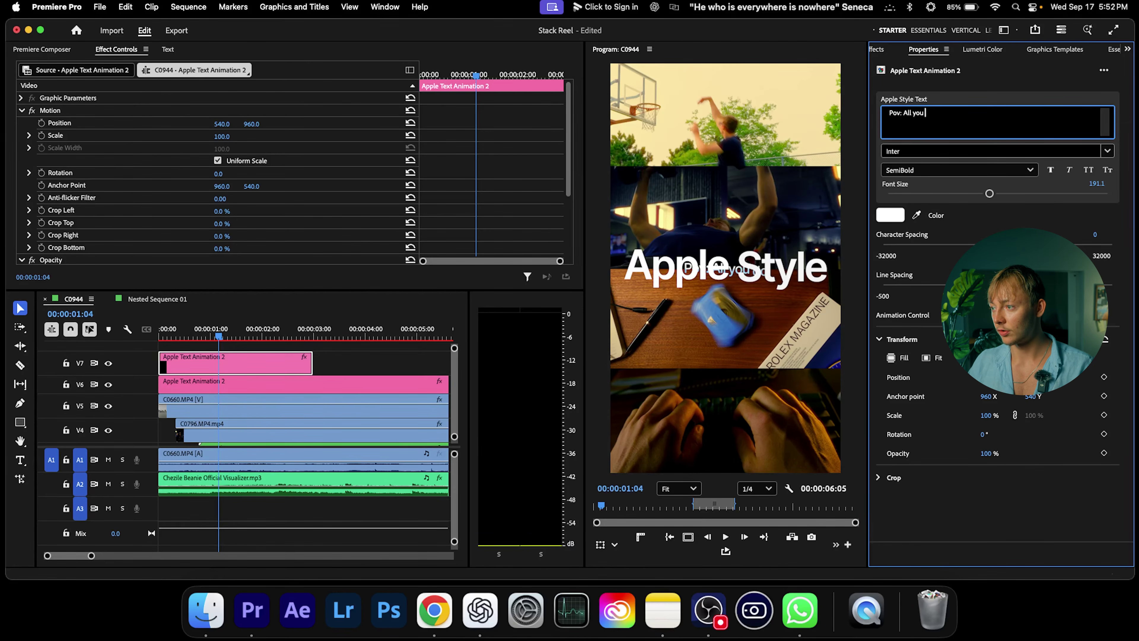
# - Delete the old title on V6 and extend the new title on V7 to the end of the clips
pyautogui.click(291, 384)
pyautogui.press('Delete')
pyautogui.press('-')
pyautogui.moveTo(284, 363); pyautogui.dragTo(367, 362)
# - Reduce the V7 title's font size to 62.6 and set its font weight to Medium
pyautogui.moveTo(991, 194); pyautogui.dragTo(920, 194)
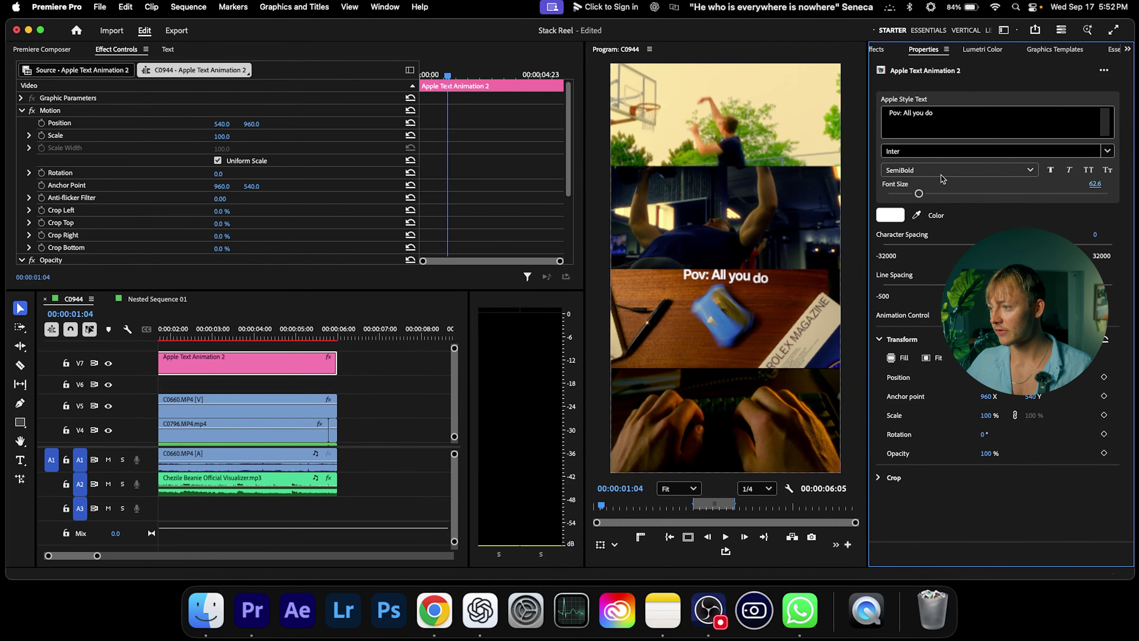
pyautogui.click(947, 170)
pyautogui.click(917, 319)
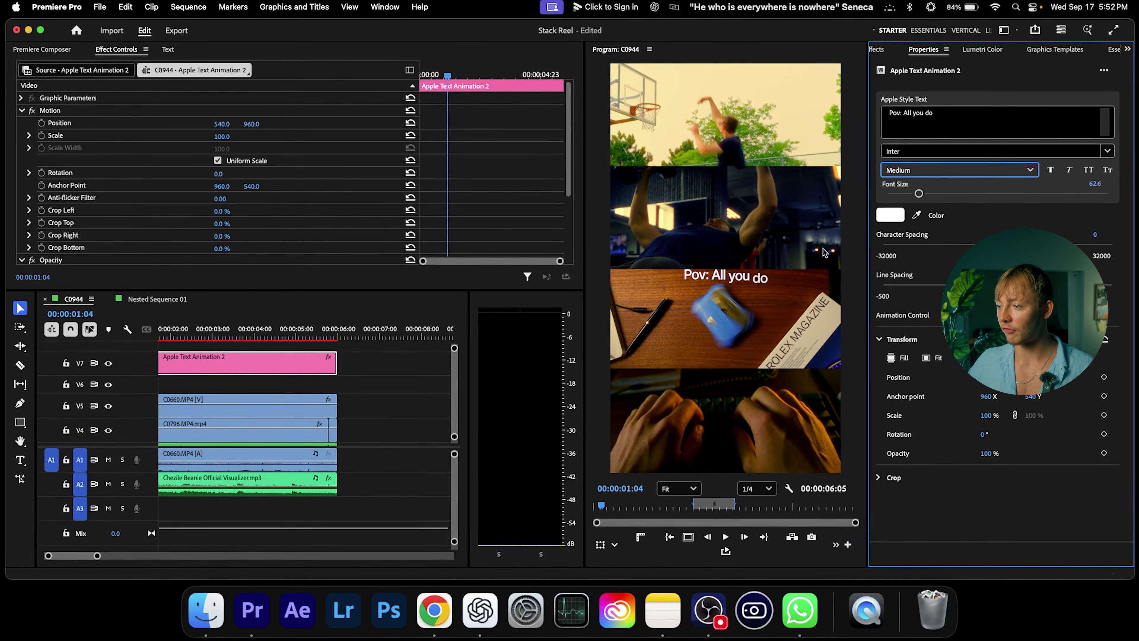
# - Apply the TR - Negtive Effect preset from the TR - All Presets captions folder to the title on V7
pyautogui.click(894, 55)
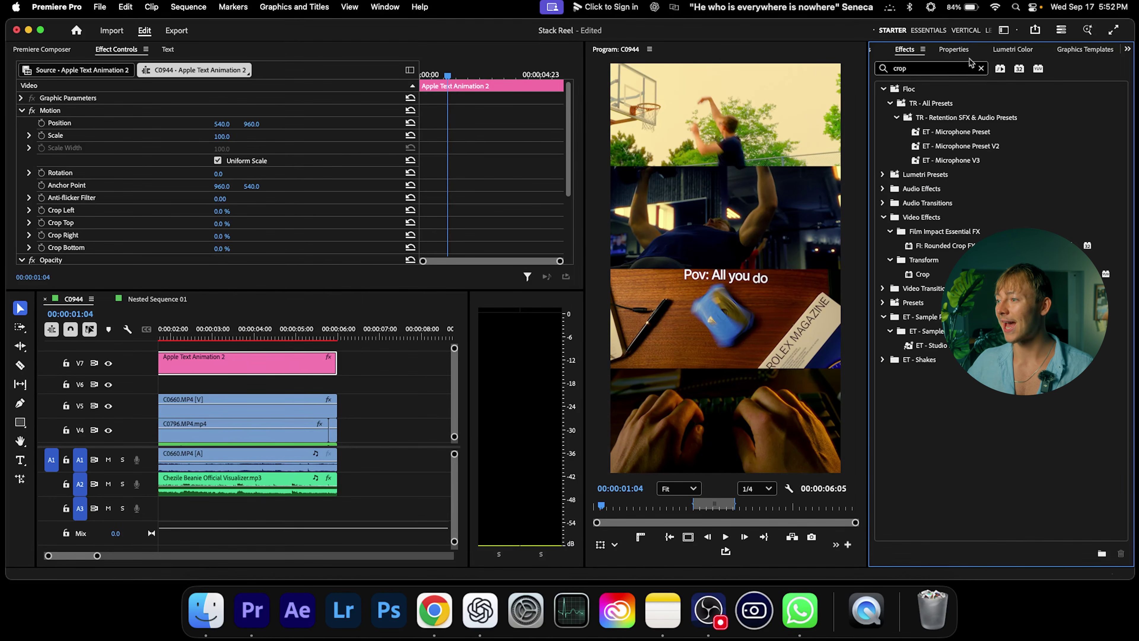
pyautogui.click(980, 68)
pyautogui.click(883, 90)
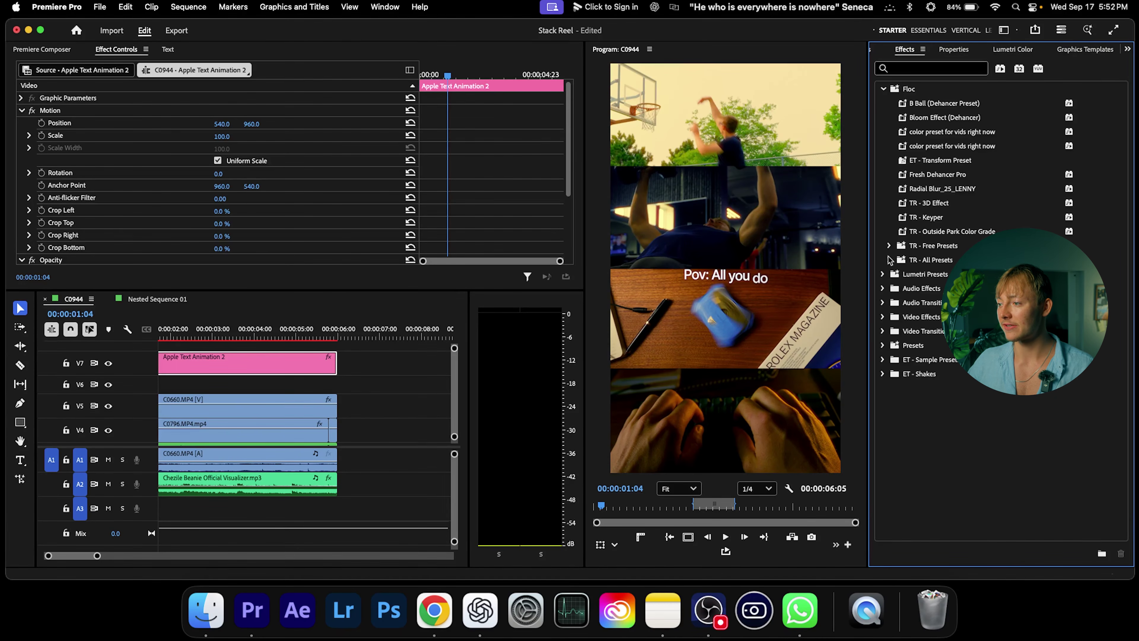
pyautogui.click(890, 260)
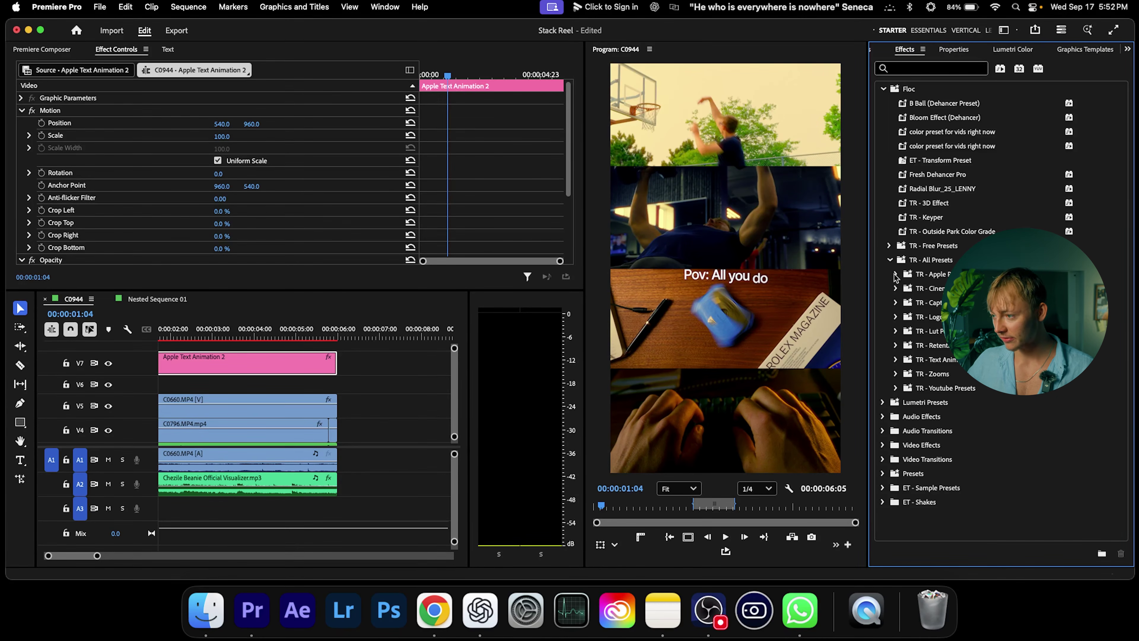
pyautogui.click(896, 302)
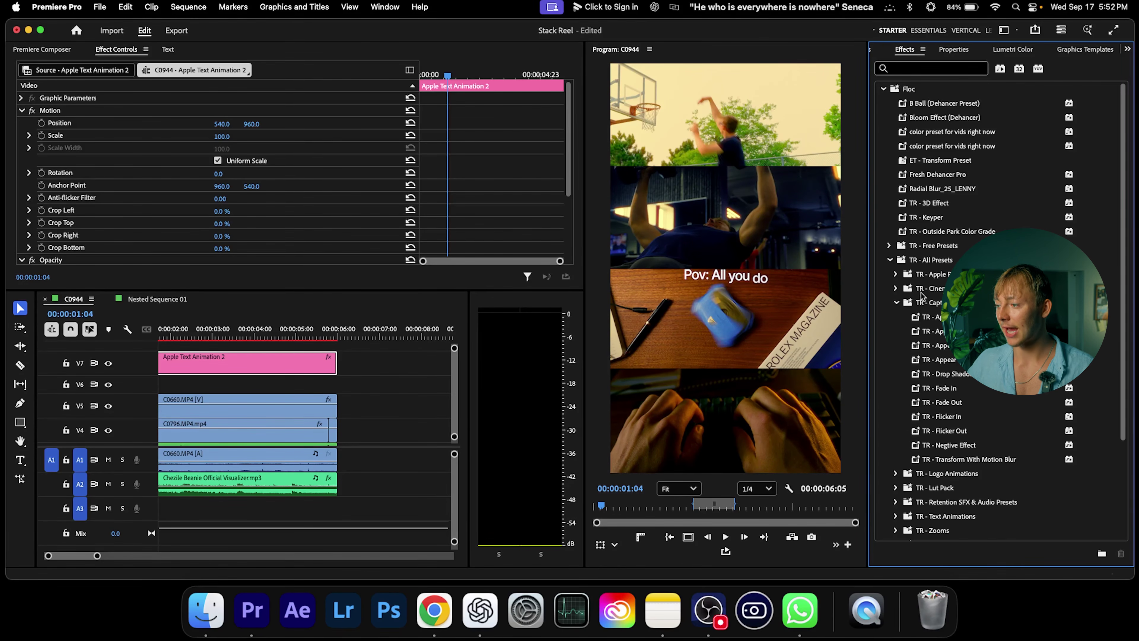
pyautogui.moveTo(949, 445); pyautogui.dragTo(219, 365)
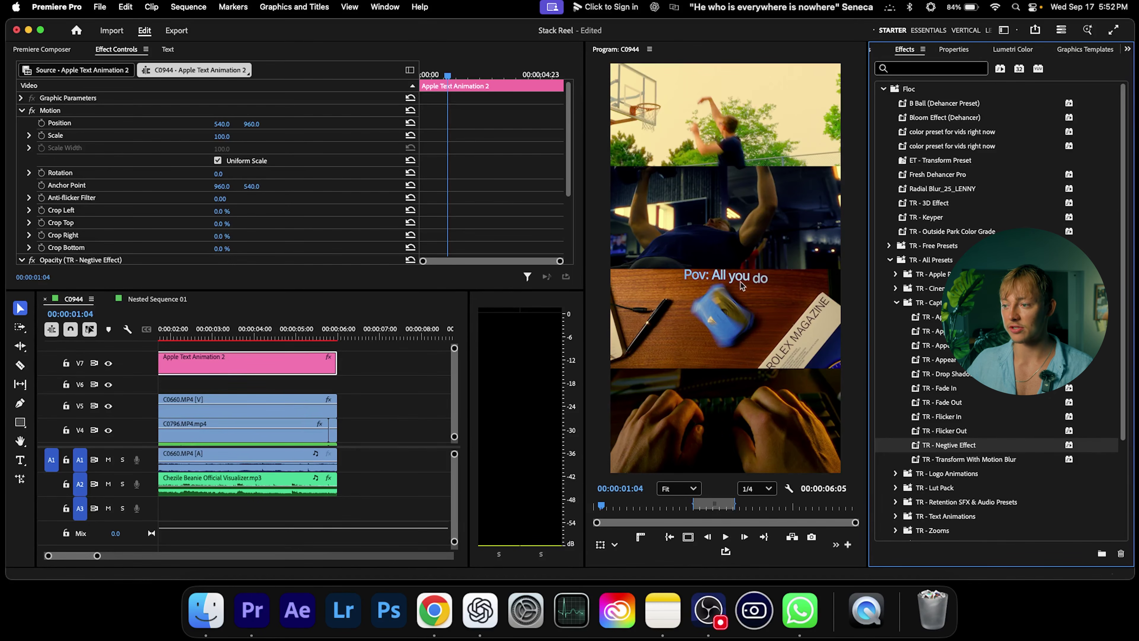
# - Set the V7 title's vertical position to 935 and play back the stack from the start
pyautogui.click(226, 123)
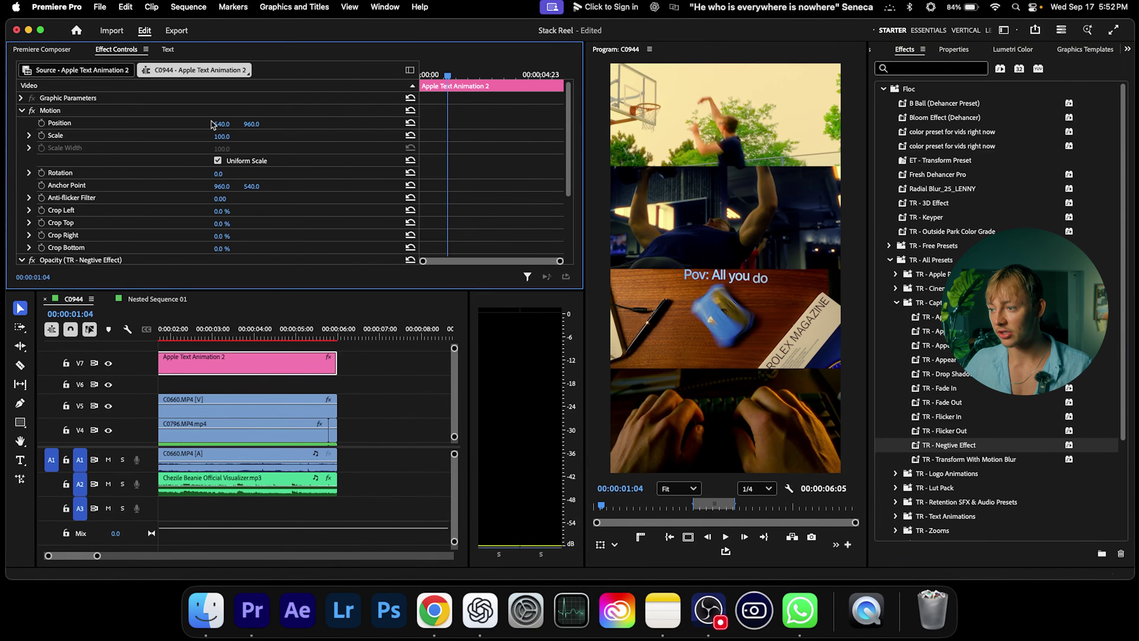
pyautogui.press('\\')
pyautogui.press('space')
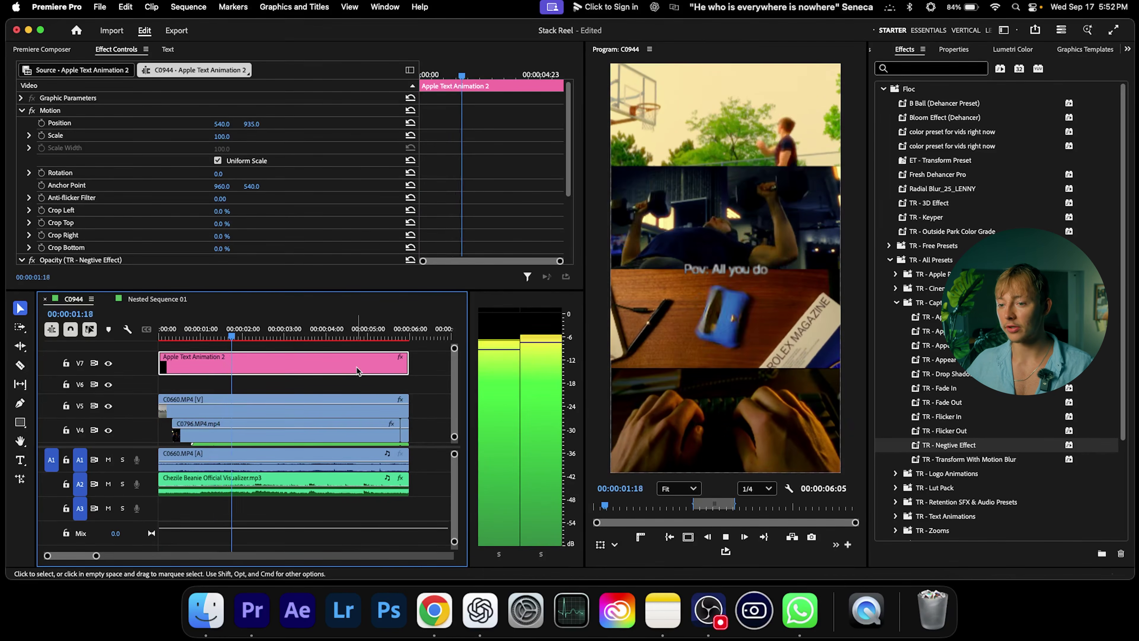
pyautogui.press('space')
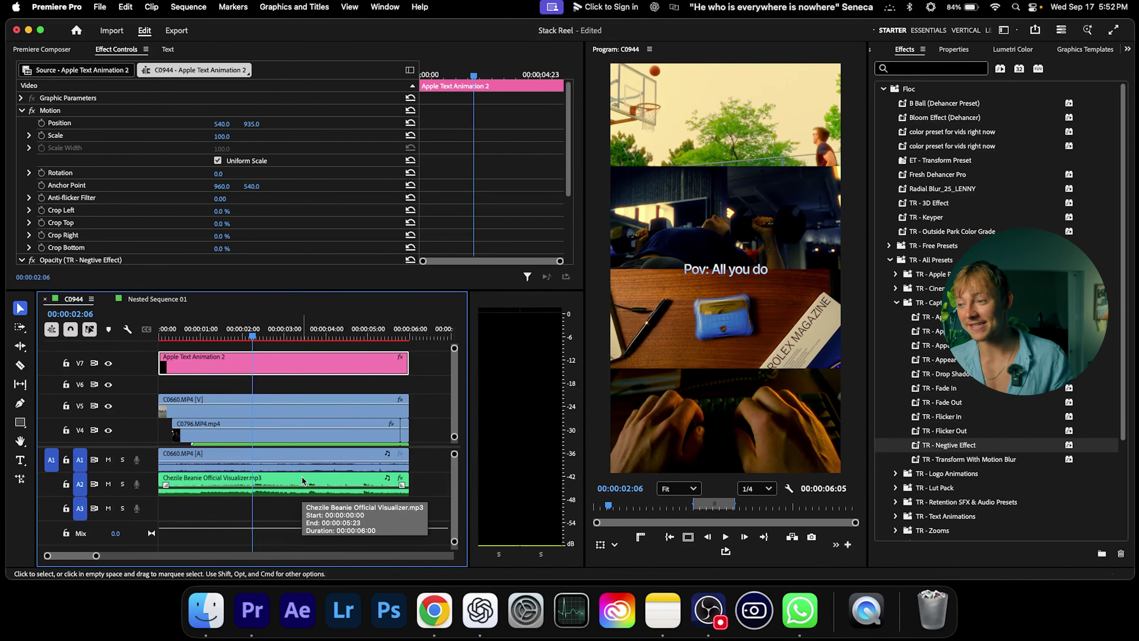